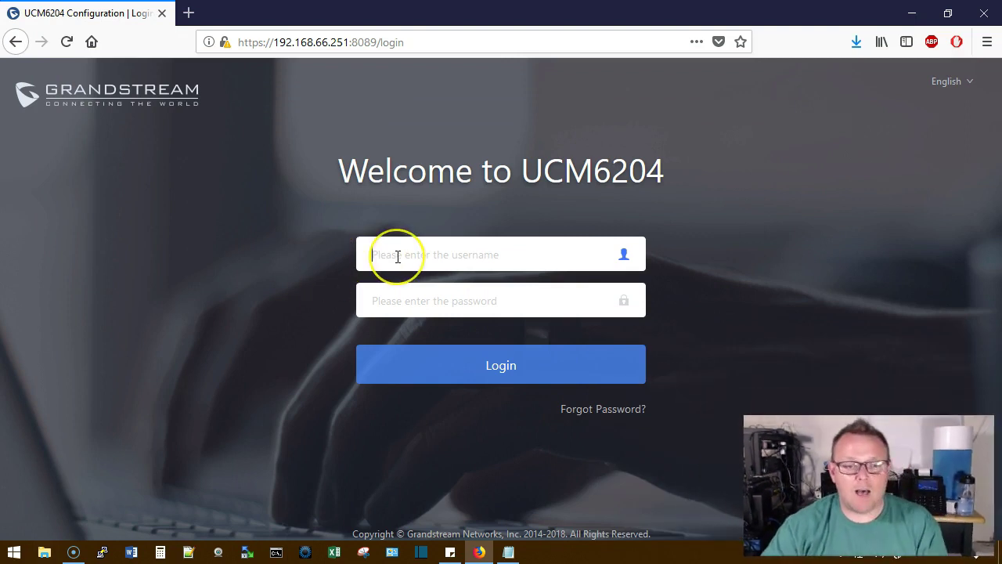
Sign in with the admin account and open the Analog Trunks list under Extension / Trunk
{"action": "type", "text": "admin"}
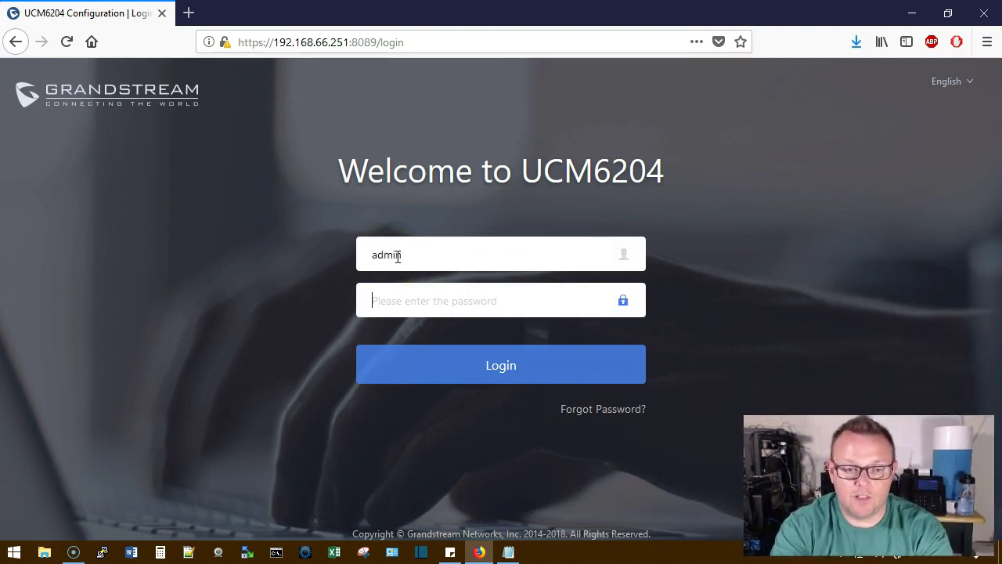
{"action": "type", "text": "••"}
{"action": "key", "text": "Return"}
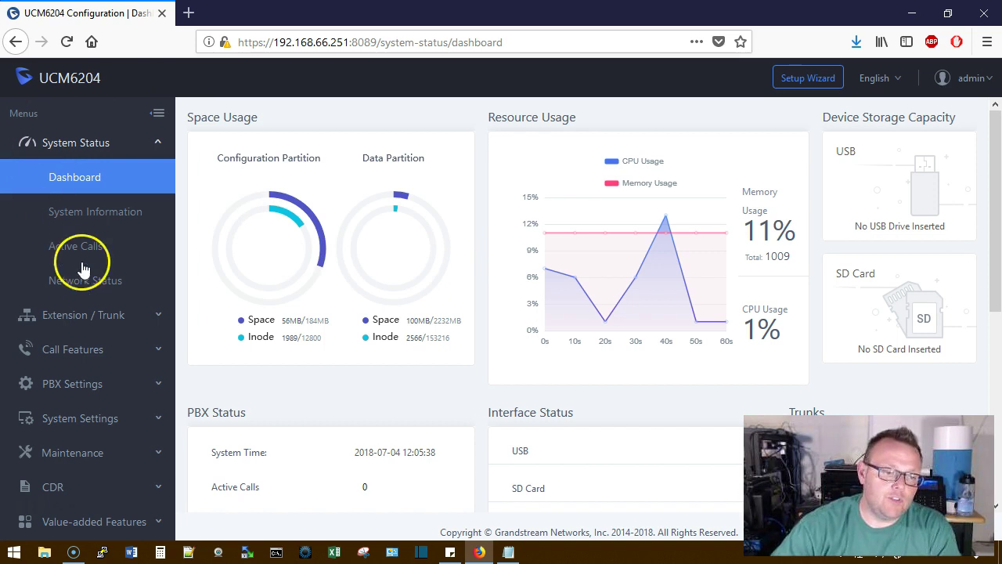
{"action": "left_click", "coordinate": [98, 317]}
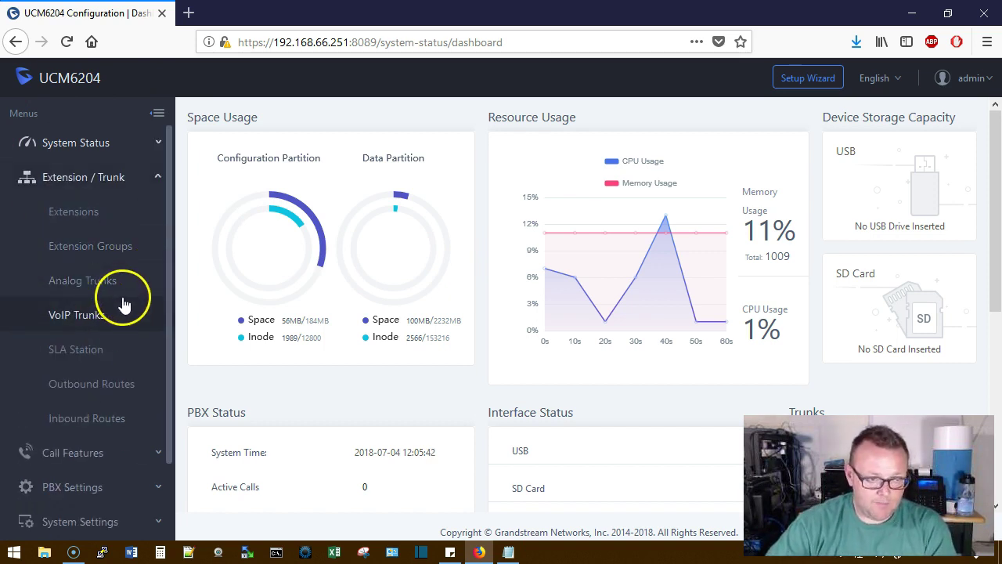
{"action": "left_click", "coordinate": [83, 321]}
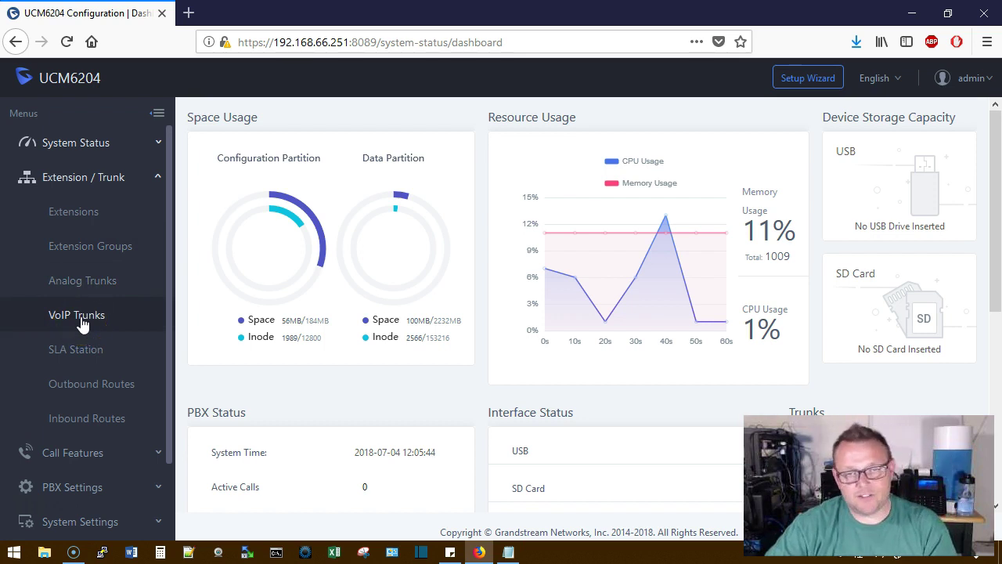
{"action": "left_click", "coordinate": [105, 280]}
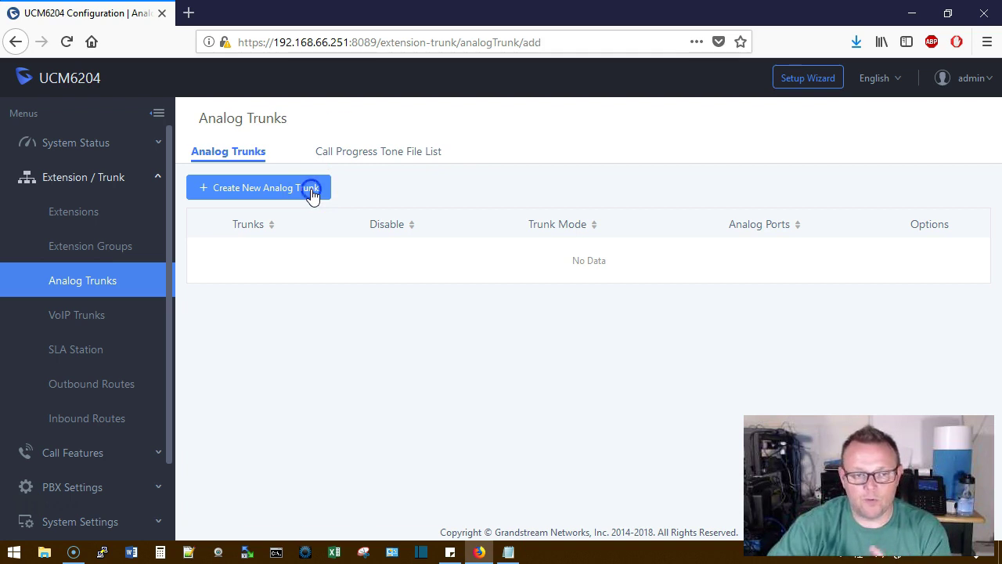
Create analog trunk CopperTrunk on FXO port 1, save it and apply the changes
{"action": "left_click", "coordinate": [313, 193]}
{"action": "left_click", "coordinate": [347, 194]}
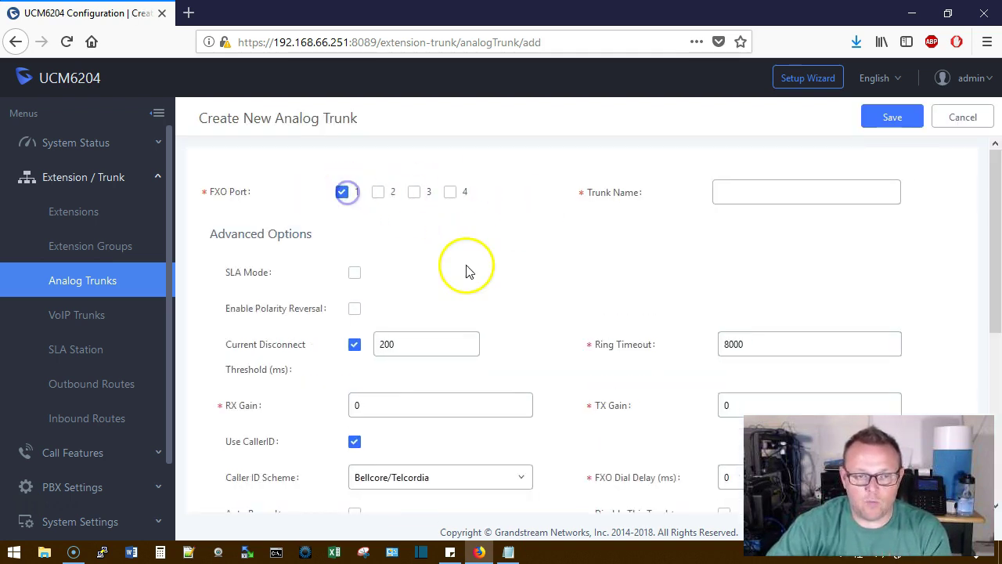
{"action": "left_click", "coordinate": [761, 200]}
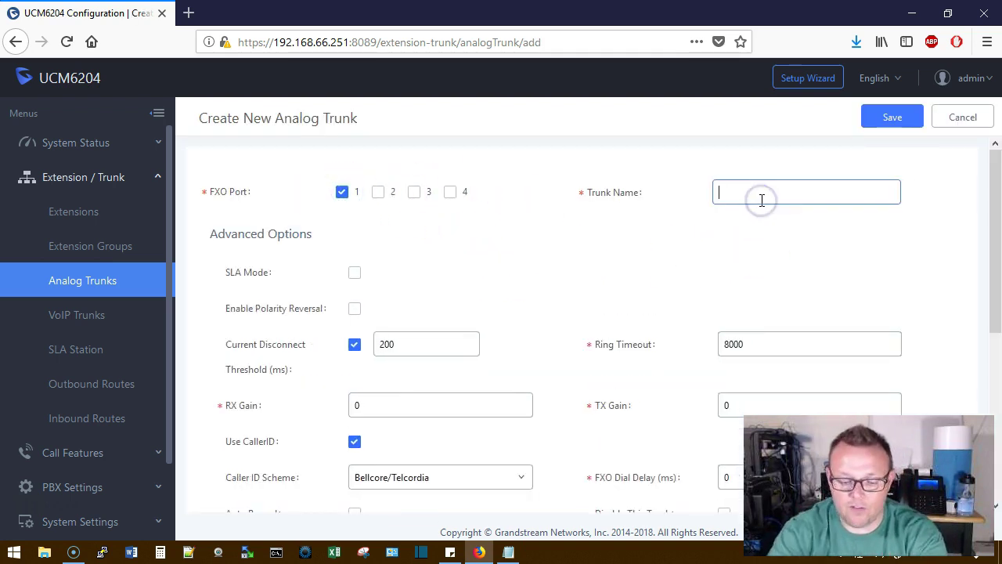
{"action": "type", "text": "CopperTrunk"}
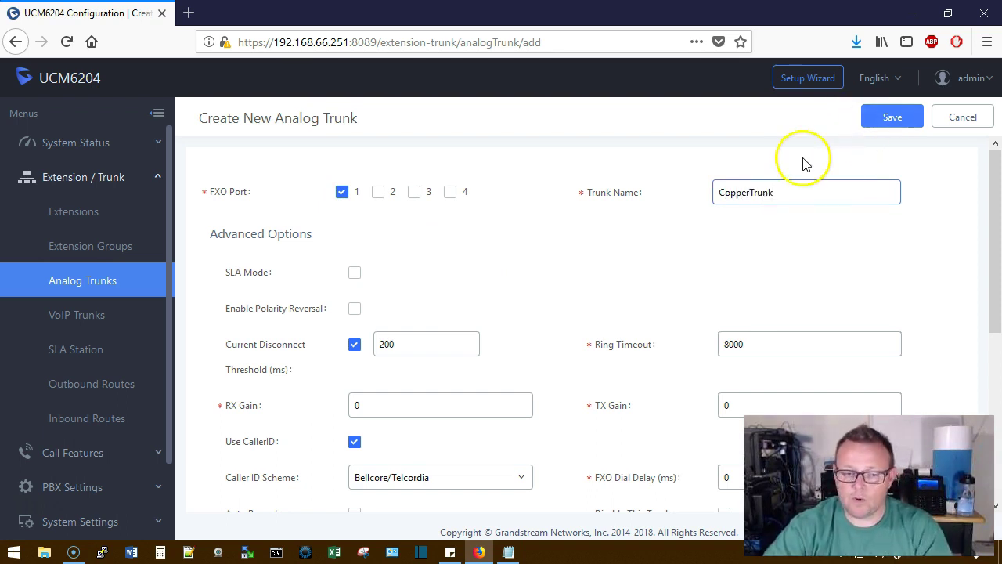
{"action": "left_click", "coordinate": [873, 119]}
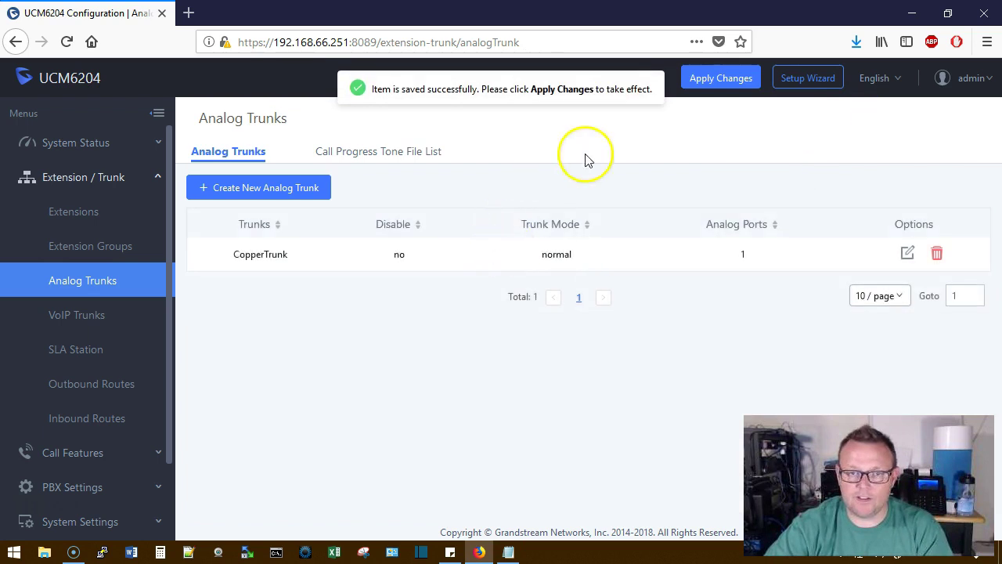
{"action": "left_click", "coordinate": [693, 75]}
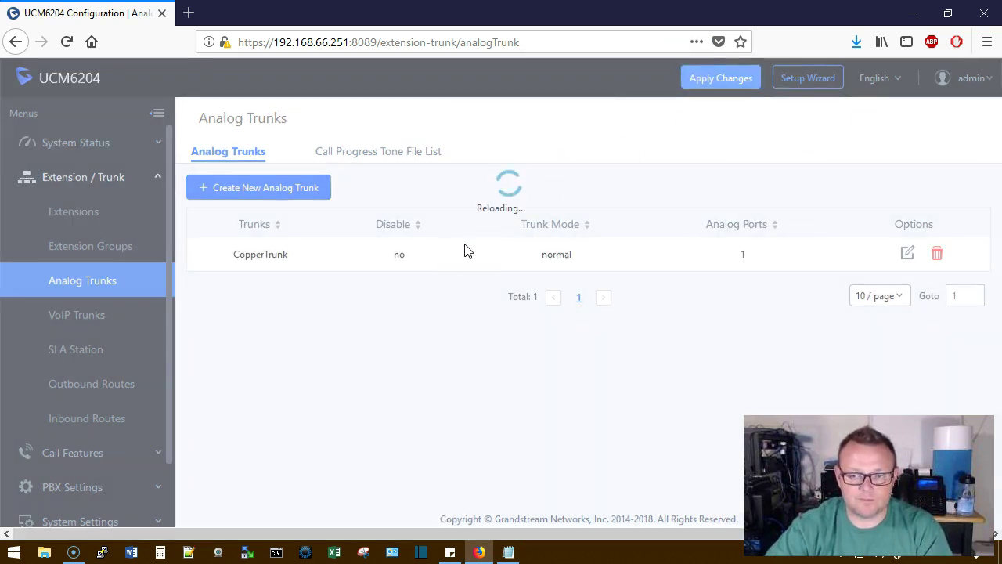
{"action": "left_click", "coordinate": [414, 274]}
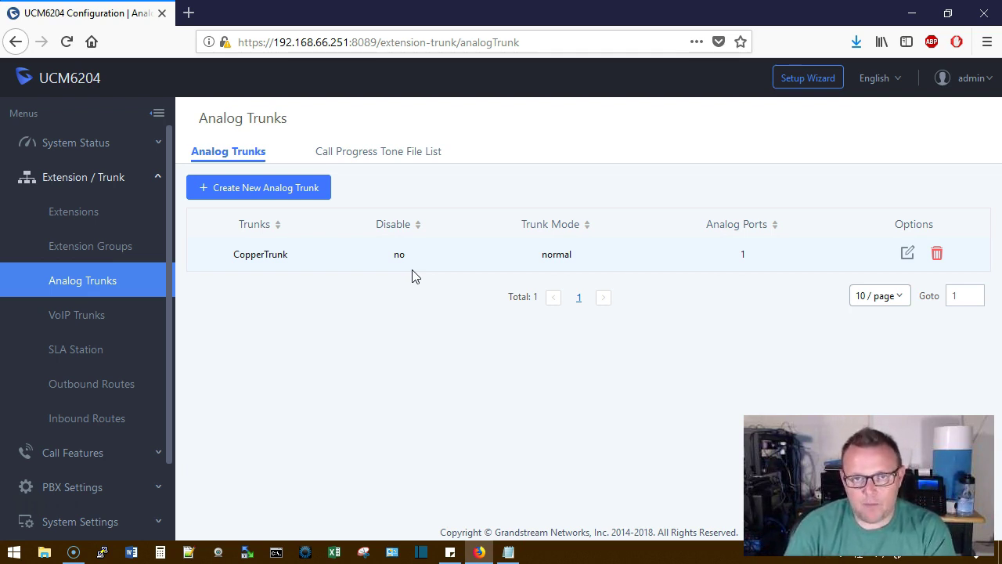
Check the !X. pattern in the dial-pattern notes, then open Inbound Routes for CopperTrunk
{"action": "left_click", "coordinate": [508, 552]}
{"action": "left_click_drag", "start_coordinate": [346, 349], "coordinate": [323, 348]}
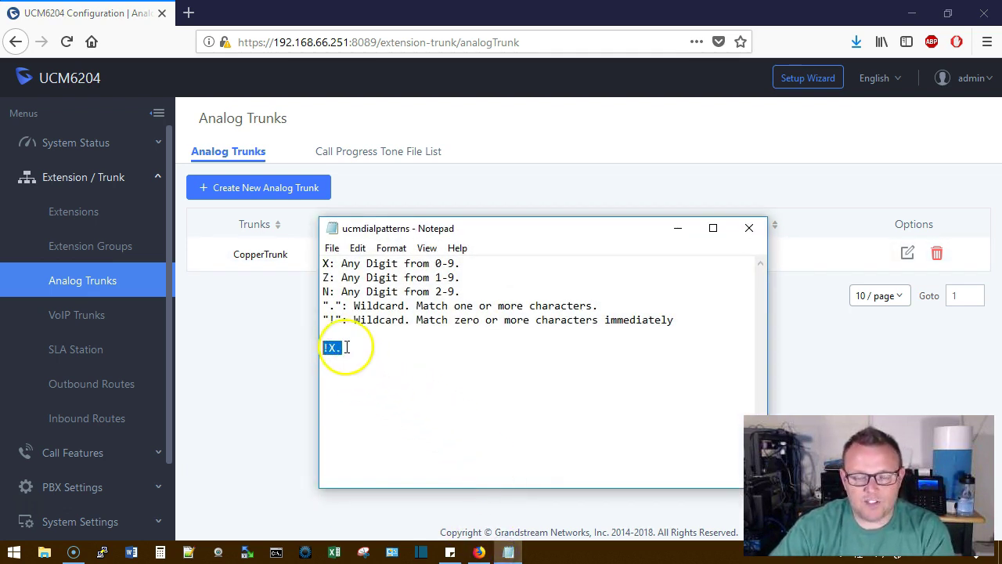
{"action": "left_click", "coordinate": [693, 233]}
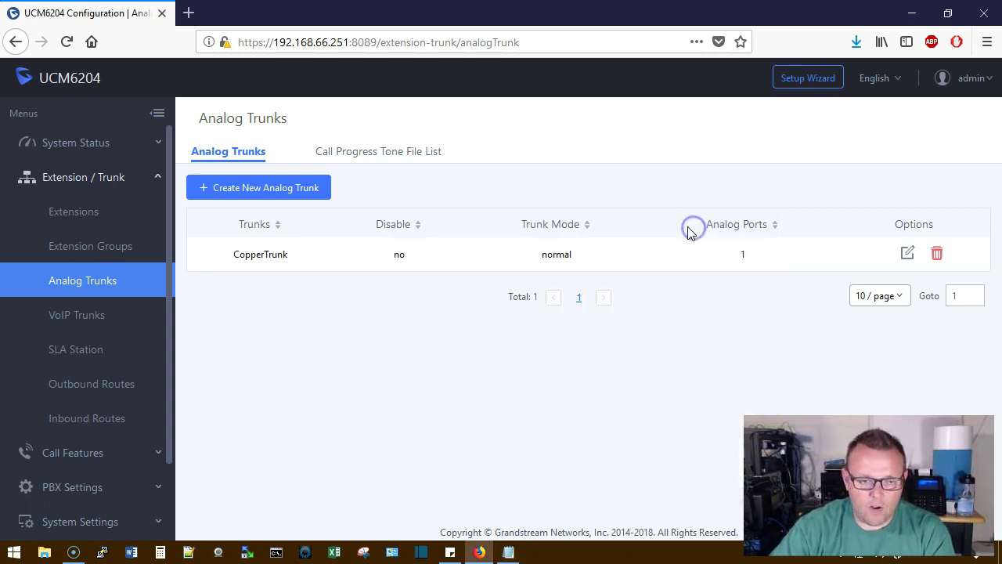
{"action": "left_click", "coordinate": [86, 423]}
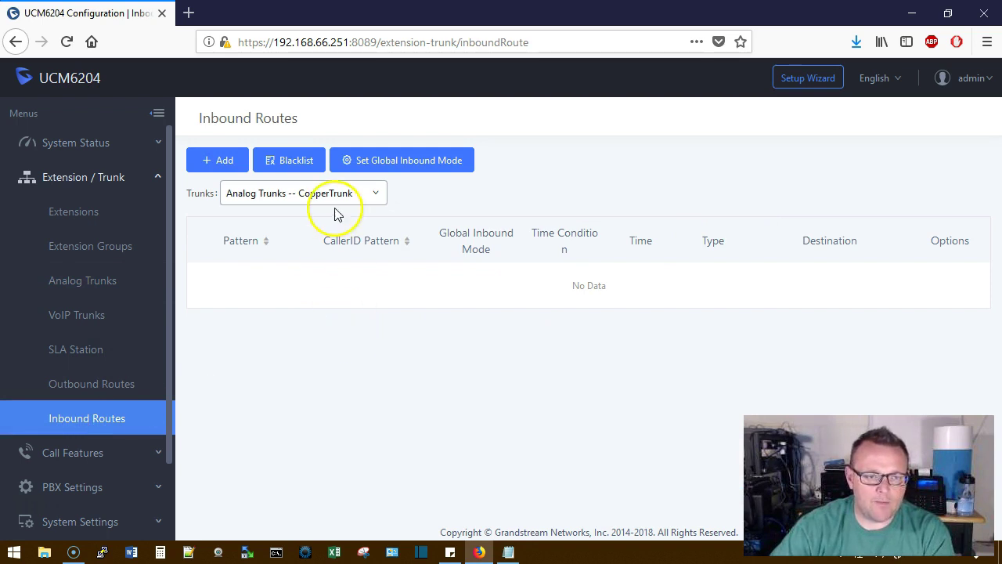
{"action": "left_click", "coordinate": [274, 193]}
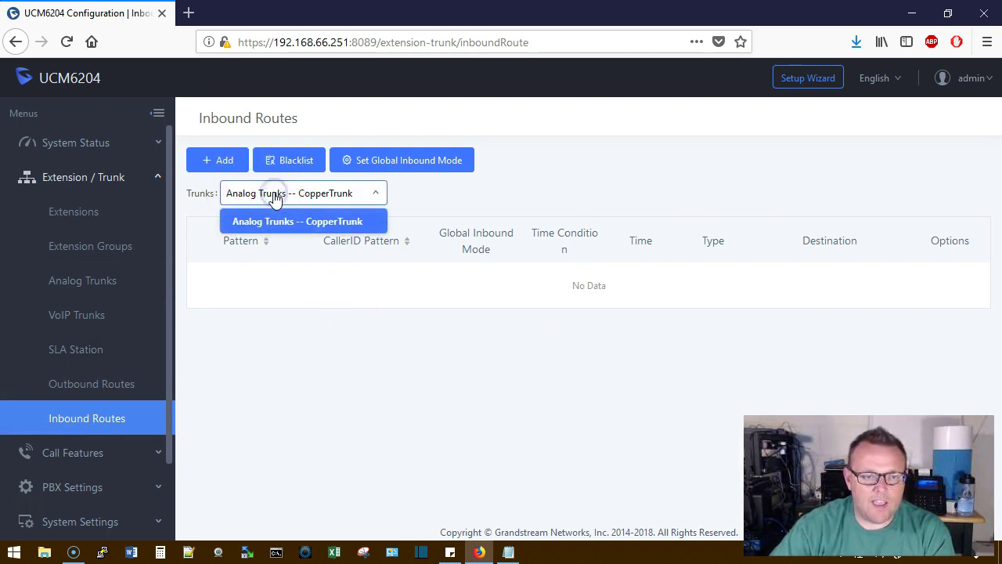
{"action": "left_click", "coordinate": [283, 217]}
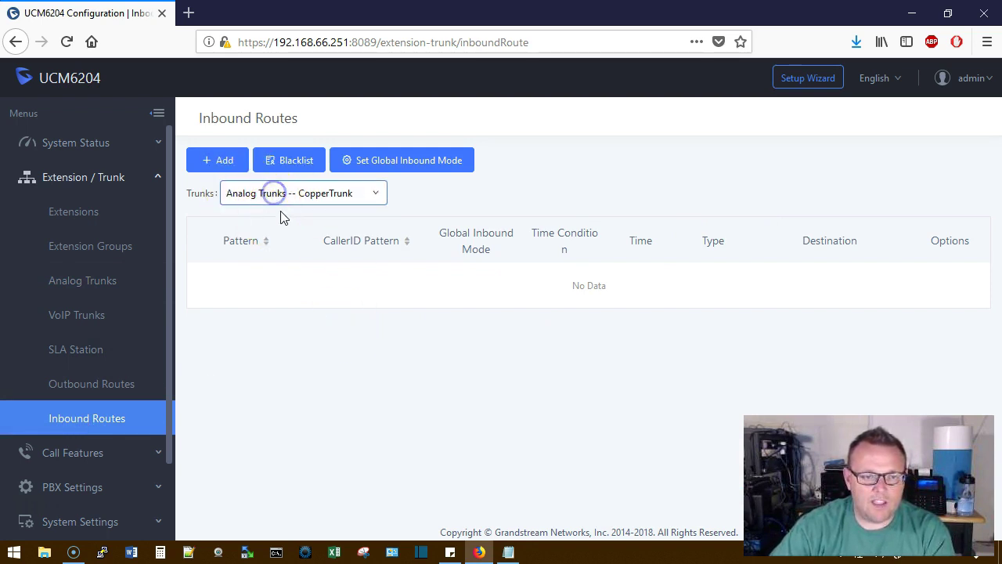
Add an inbound rule with default destination extension 1000, then save and apply it
{"action": "left_click", "coordinate": [223, 162]}
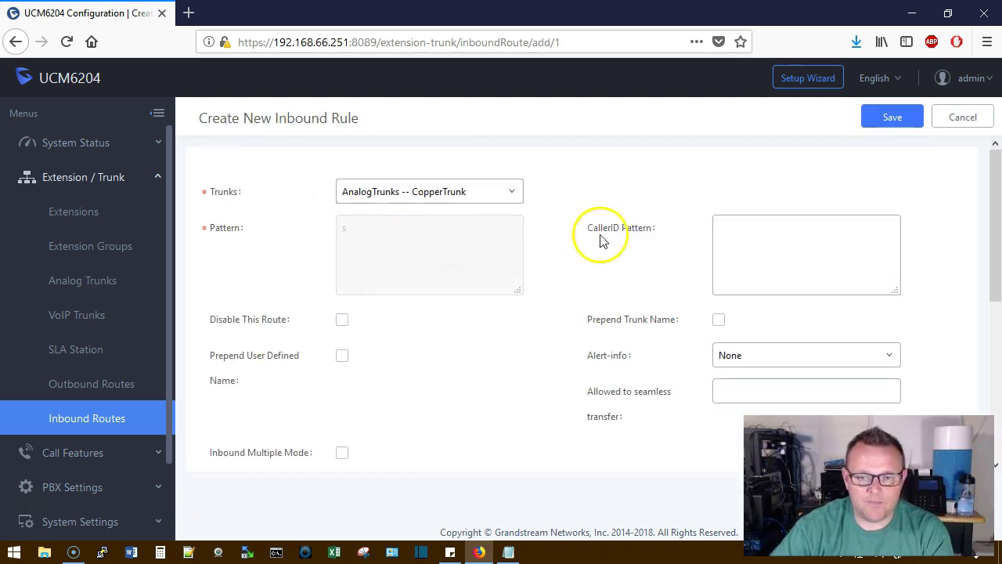
{"action": "scroll", "coordinate": [555, 309], "scroll_direction": "down", "scroll_amount": 3}
{"action": "scroll", "coordinate": [548, 305], "scroll_direction": "up", "scroll_amount": 3}
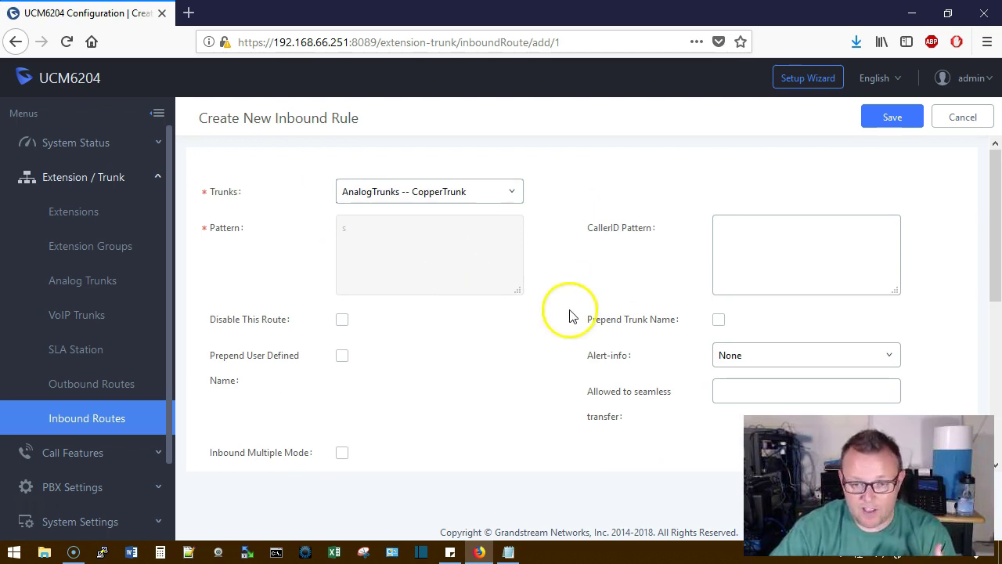
{"action": "scroll", "coordinate": [525, 333], "scroll_direction": "down", "scroll_amount": 2}
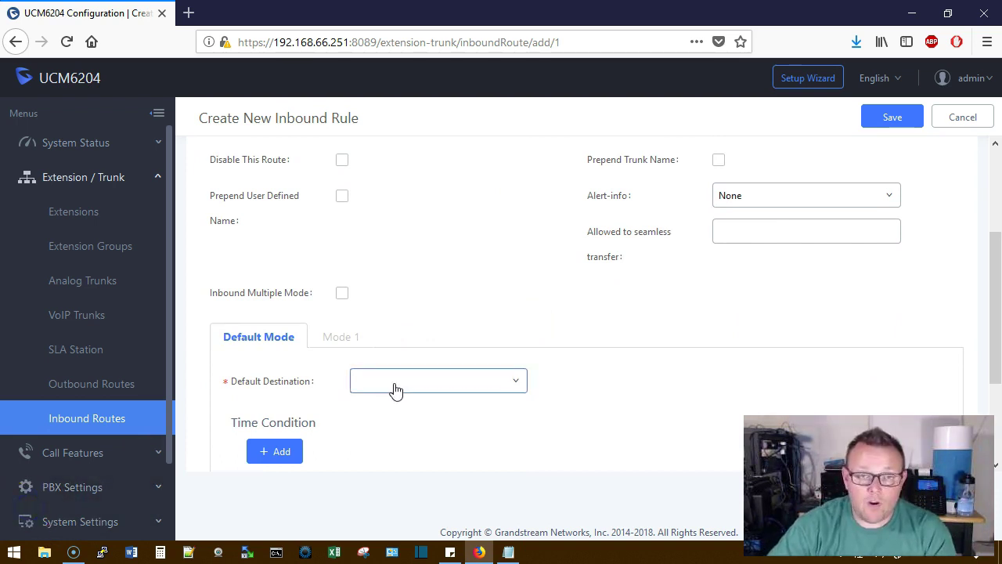
{"action": "scroll", "coordinate": [421, 352], "scroll_direction": "down", "scroll_amount": 1}
{"action": "left_click", "coordinate": [396, 299]}
{"action": "left_click", "coordinate": [405, 360]}
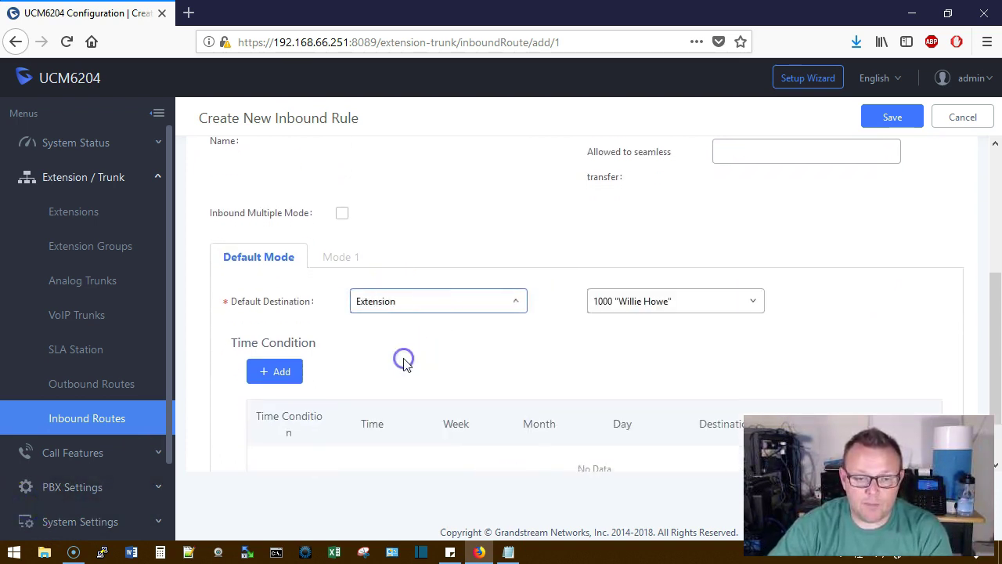
{"action": "left_click", "coordinate": [631, 307]}
{"action": "left_click", "coordinate": [623, 330]}
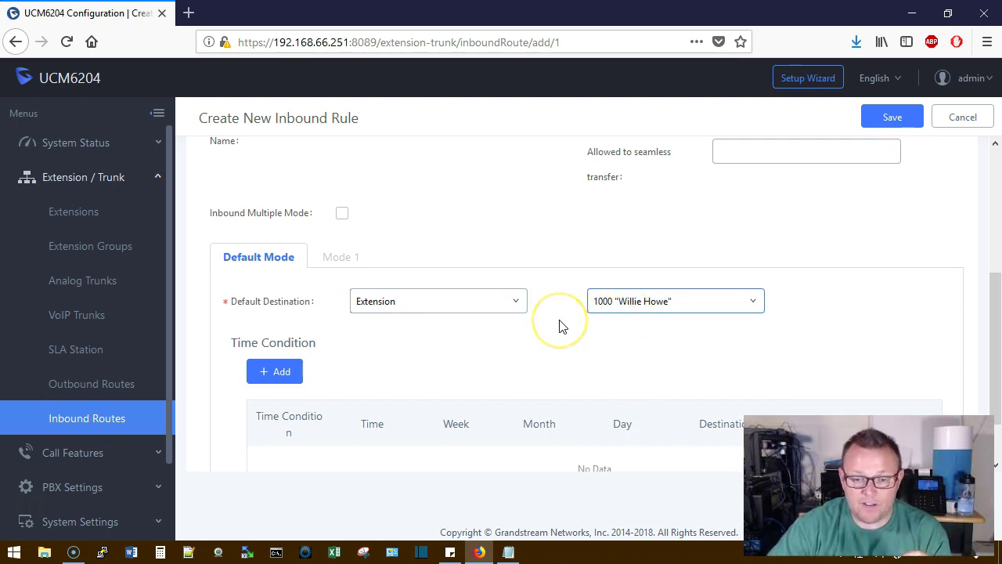
{"action": "scroll", "coordinate": [560, 325], "scroll_direction": "down", "scroll_amount": 2}
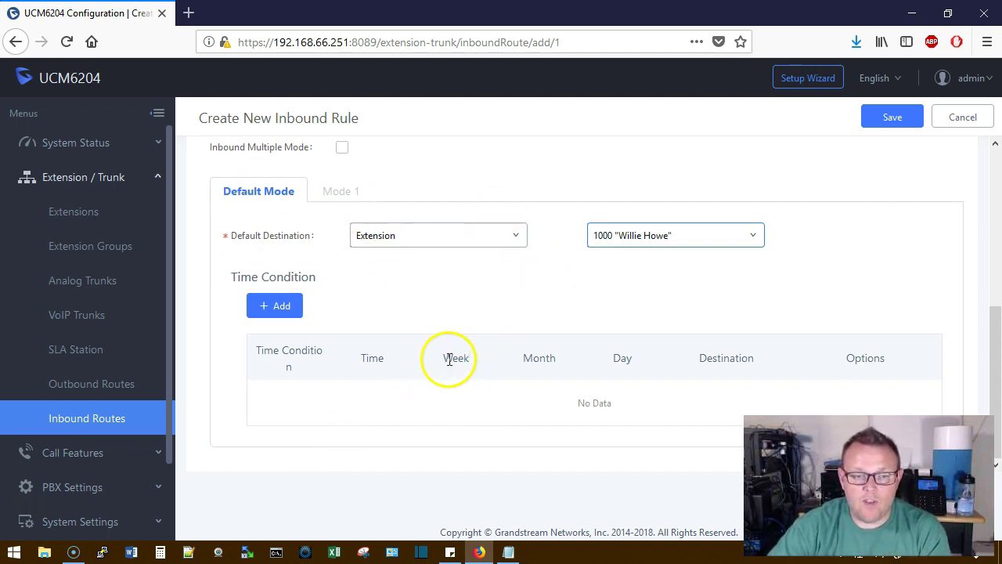
{"action": "left_click", "coordinate": [880, 125]}
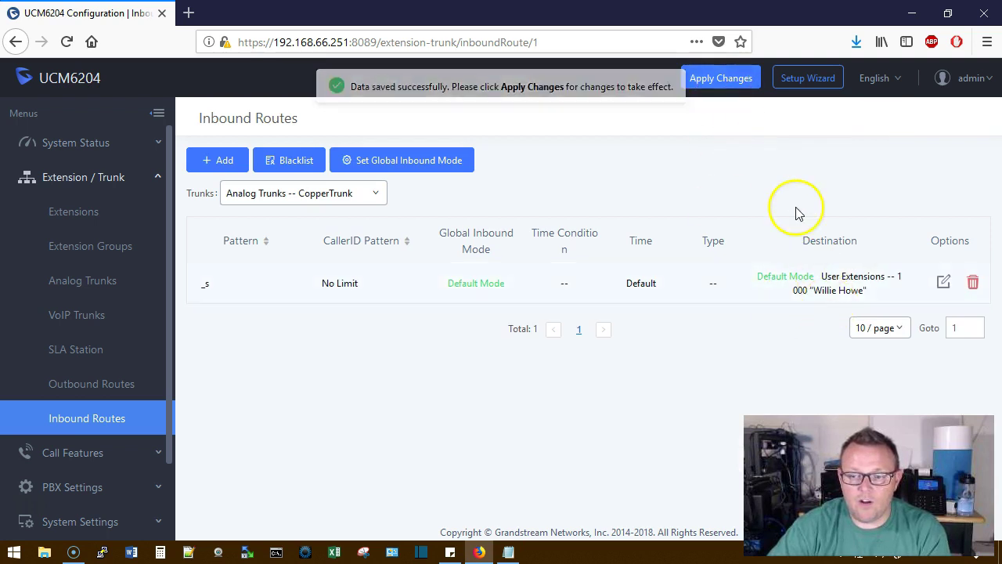
{"action": "left_click", "coordinate": [720, 77]}
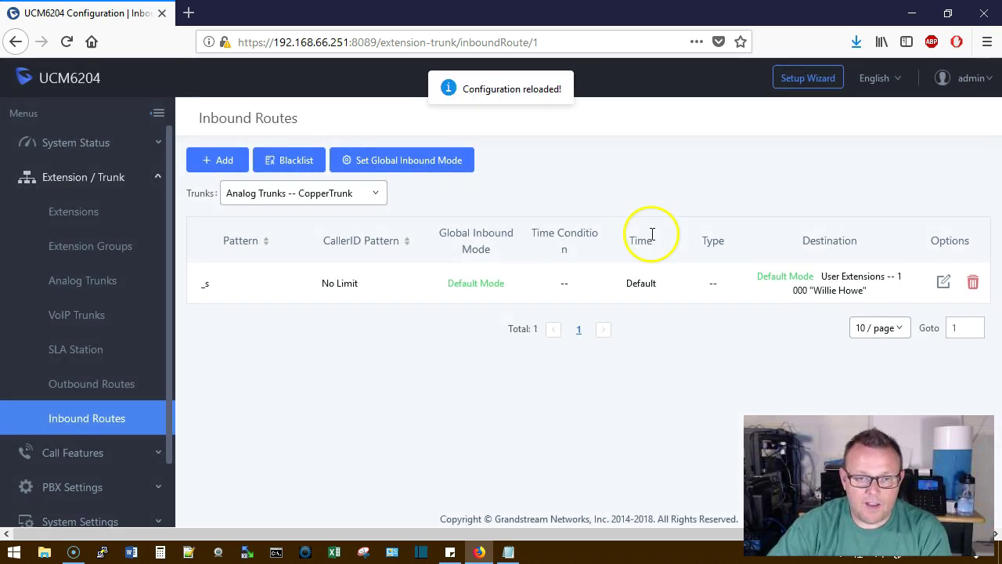
Start a new outbound rule named Local7Digit and bring up the dial-pattern notes
{"action": "left_click", "coordinate": [92, 387]}
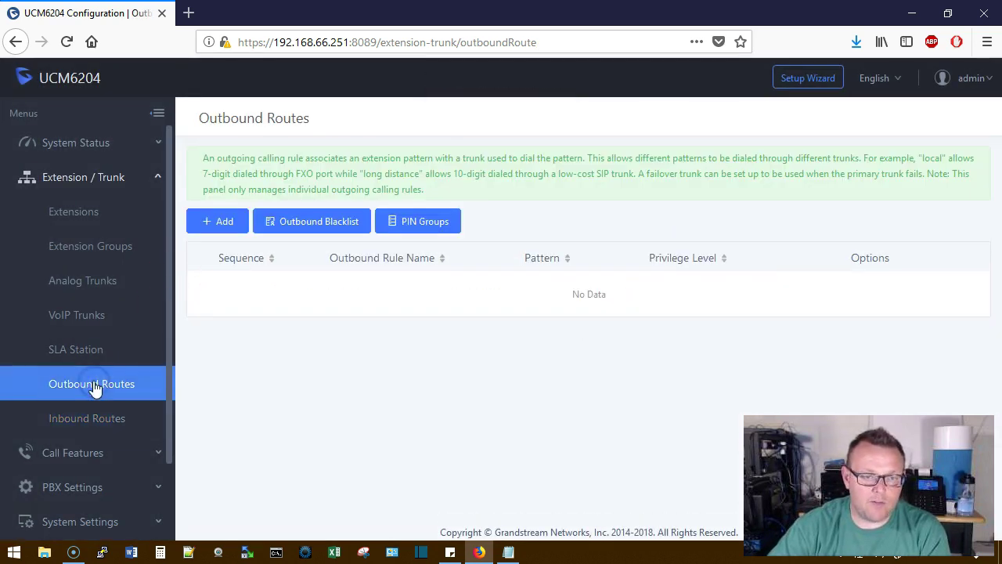
{"action": "left_click", "coordinate": [219, 222]}
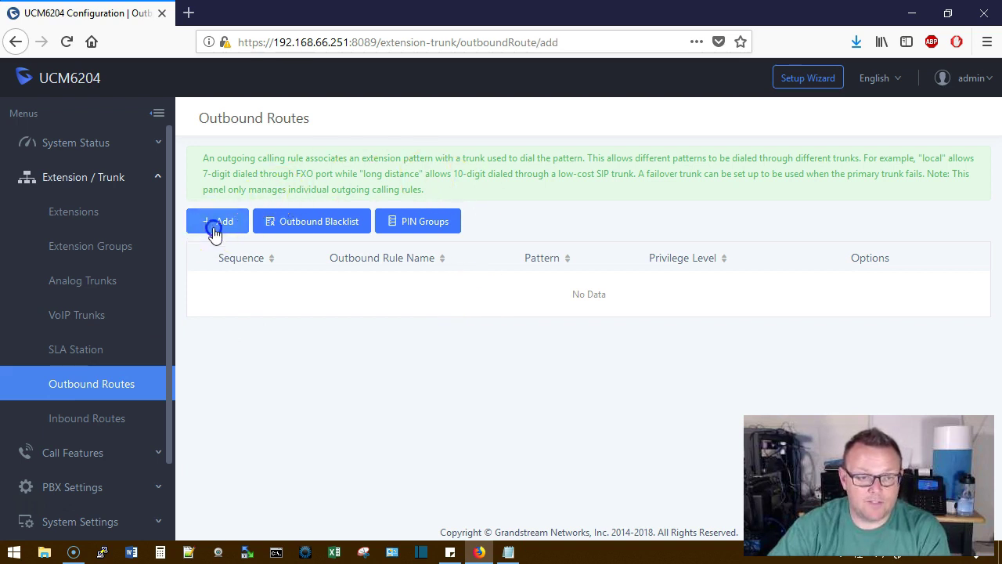
{"action": "left_click", "coordinate": [378, 195]}
{"action": "left_click", "coordinate": [377, 195]}
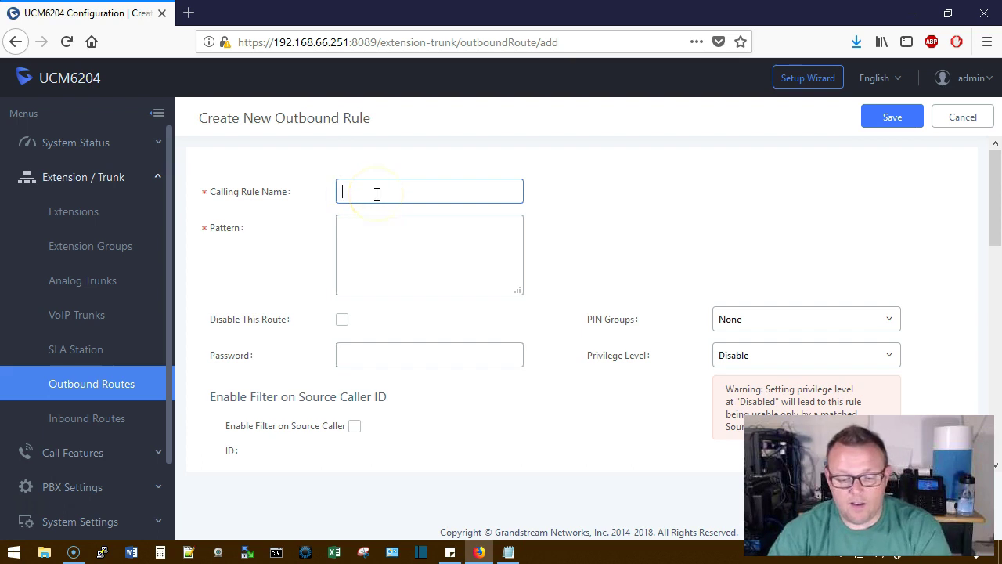
{"action": "type", "text": "Ou"}
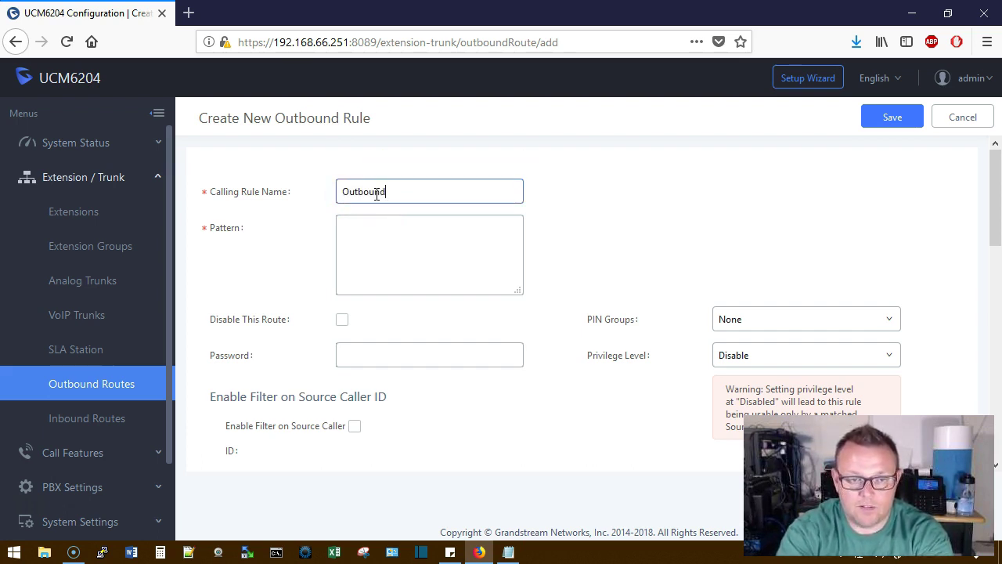
{"action": "type", "text": "tbo"}
{"action": "key", "text": "BackSpace"}
{"action": "key", "text": "BackSpace"}
{"action": "key", "text": "BackSpace"}
{"action": "key", "text": "BackSpace"}
{"action": "key", "text": "BackSpace"}
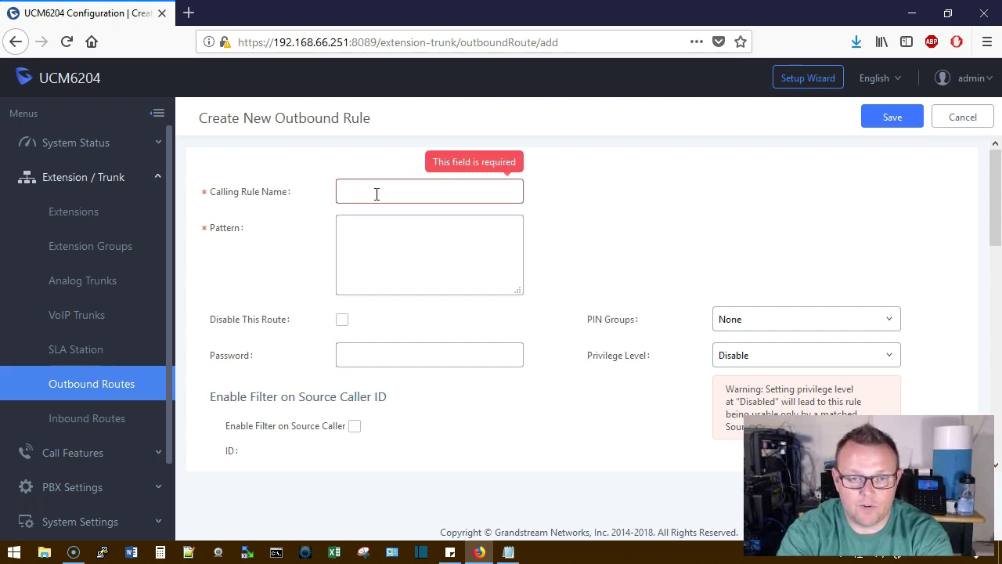
{"action": "type", "text": "Local7Digit"}
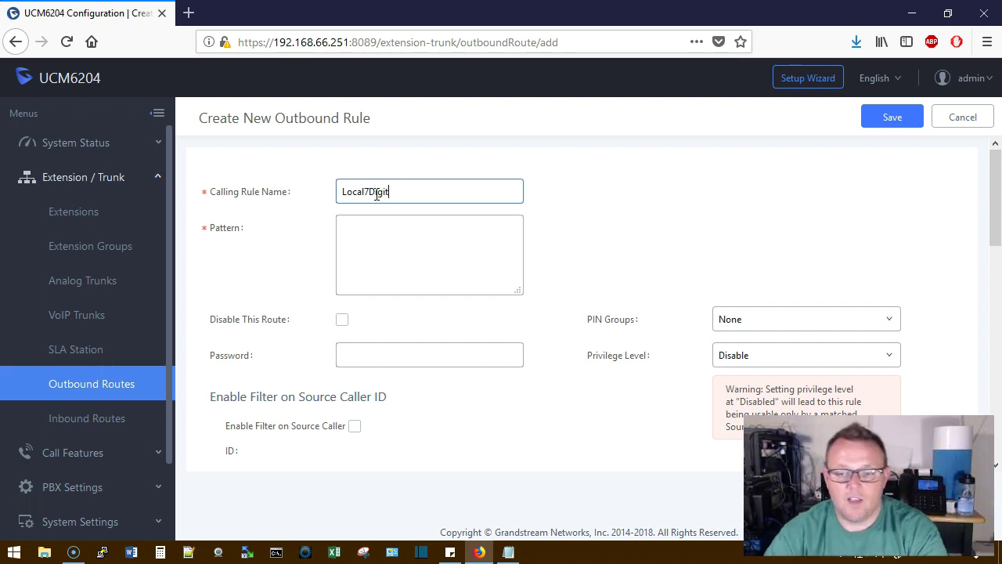
{"action": "mouse_move", "coordinate": [228, 235]}
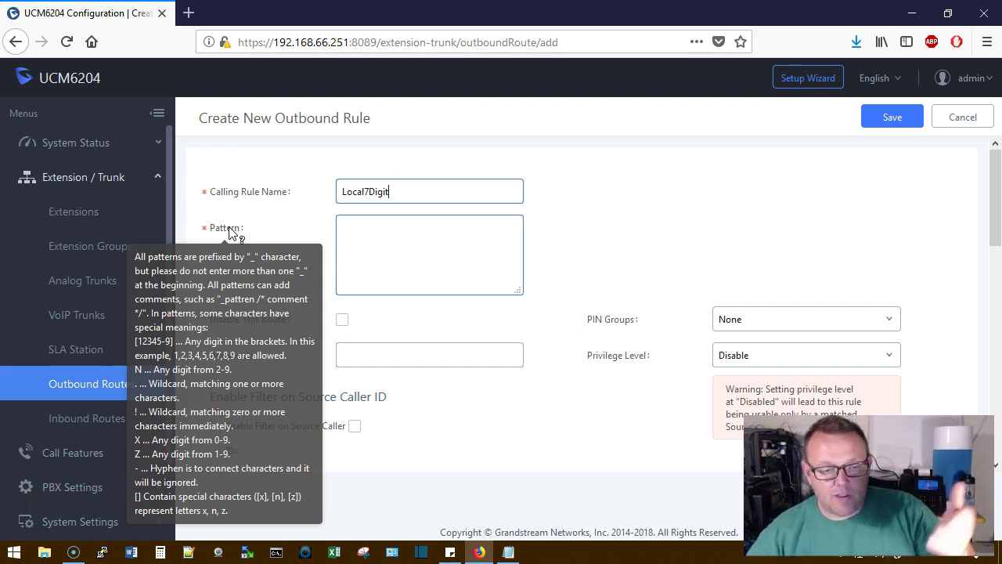
{"action": "left_click", "coordinate": [508, 552]}
{"action": "left_click", "coordinate": [393, 349]}
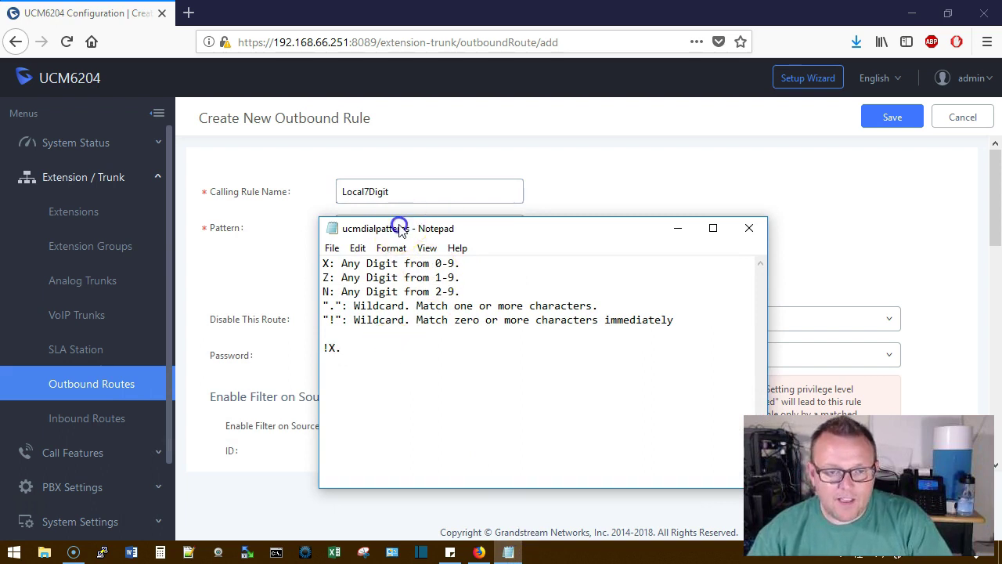
{"action": "left_click_drag", "start_coordinate": [398, 226], "coordinate": [622, 190]}
{"action": "left_click", "coordinate": [548, 225]}
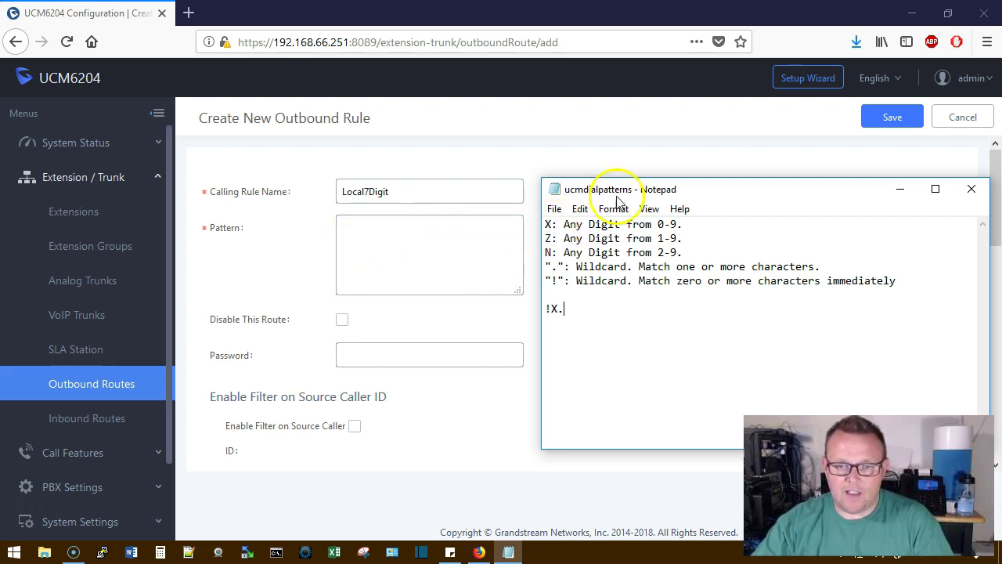
{"action": "left_click_drag", "start_coordinate": [683, 189], "coordinate": [671, 192]}
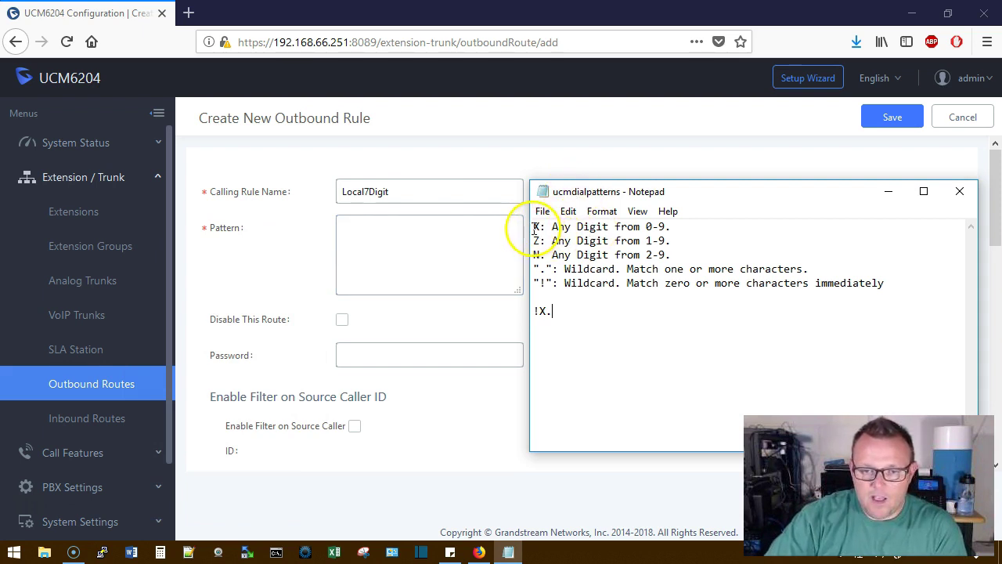
{"action": "left_click_drag", "start_coordinate": [552, 227], "coordinate": [666, 226]}
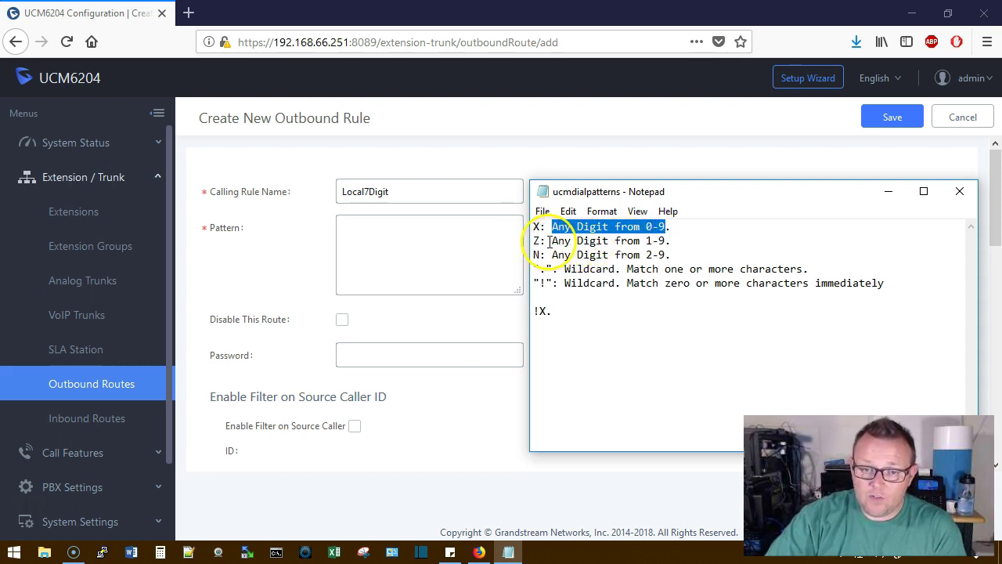
{"action": "left_click_drag", "start_coordinate": [556, 240], "coordinate": [666, 241]}
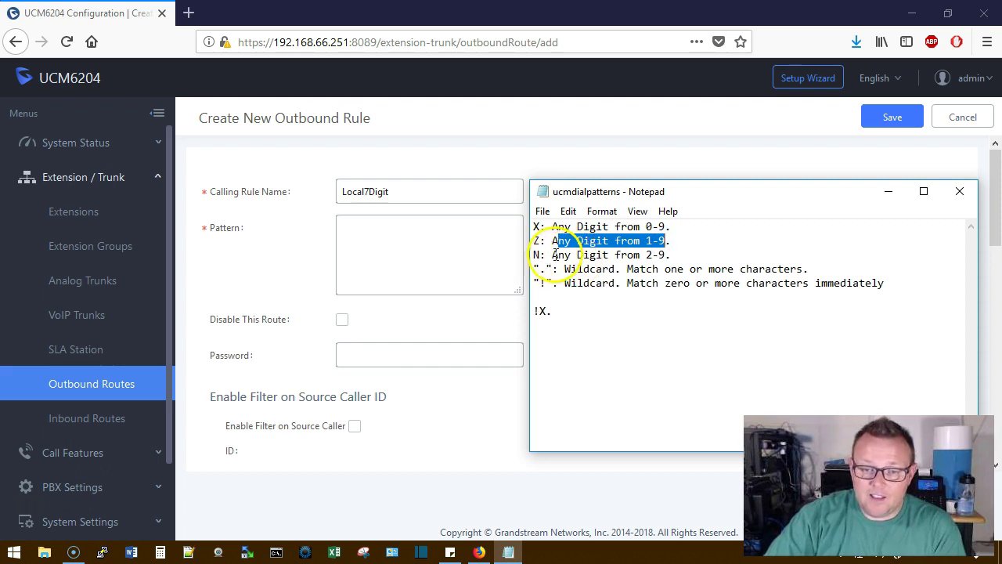
{"action": "left_click_drag", "start_coordinate": [553, 255], "coordinate": [666, 255]}
{"action": "left_click", "coordinate": [615, 270]}
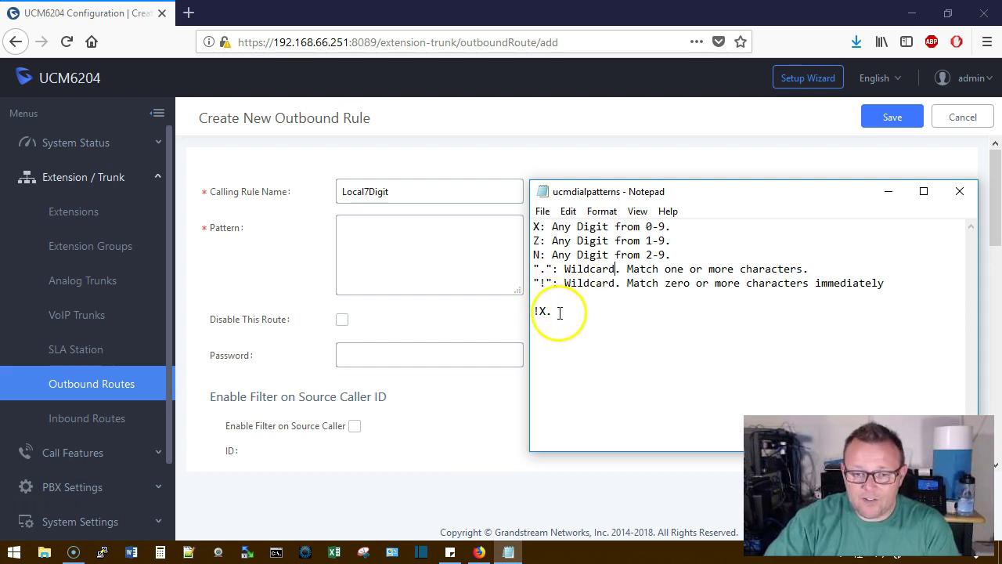
{"action": "left_click_drag", "start_coordinate": [534, 310], "coordinate": [545, 311]}
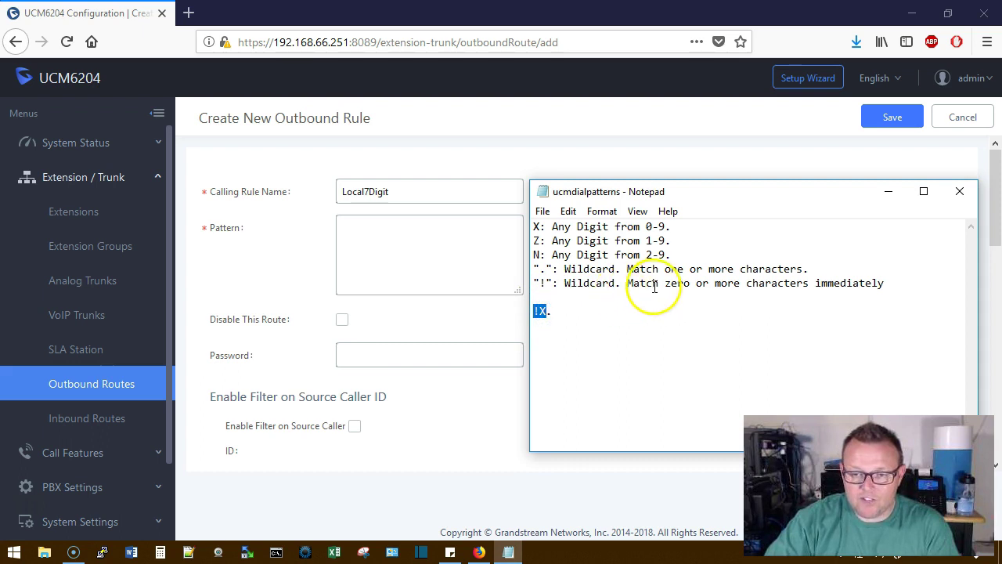
{"action": "left_click", "coordinate": [538, 312]}
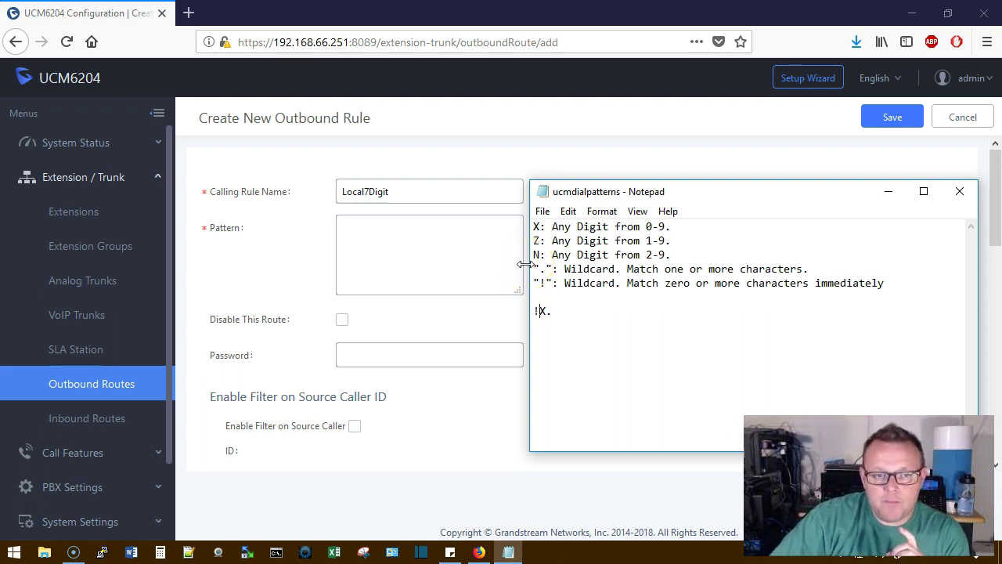
{"action": "left_click", "coordinate": [453, 236]}
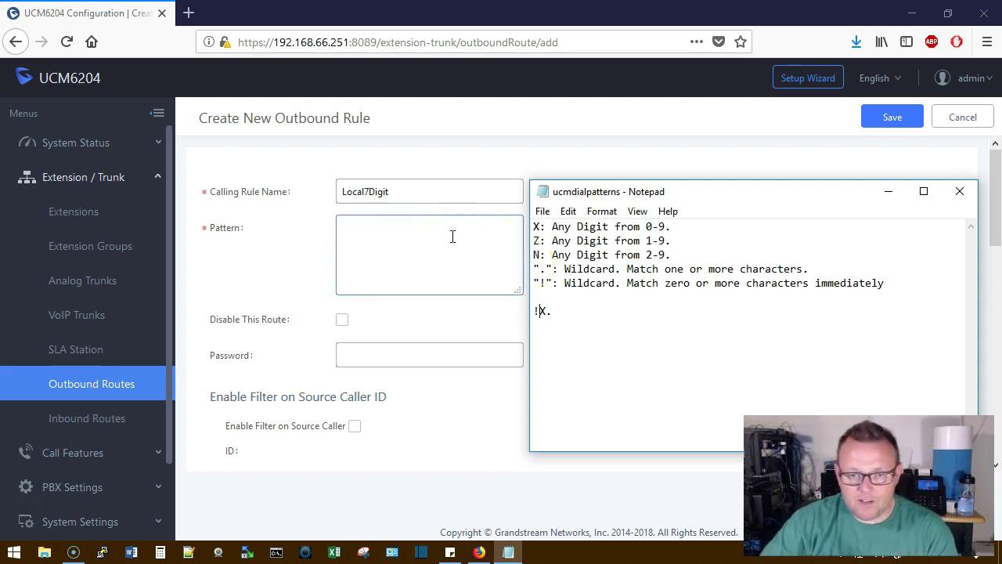
Enter pattern XXXXXXX and set the rule's privilege level to Internal
{"action": "left_click", "coordinate": [451, 236]}
{"action": "type", "text": "XXXXXXX"}
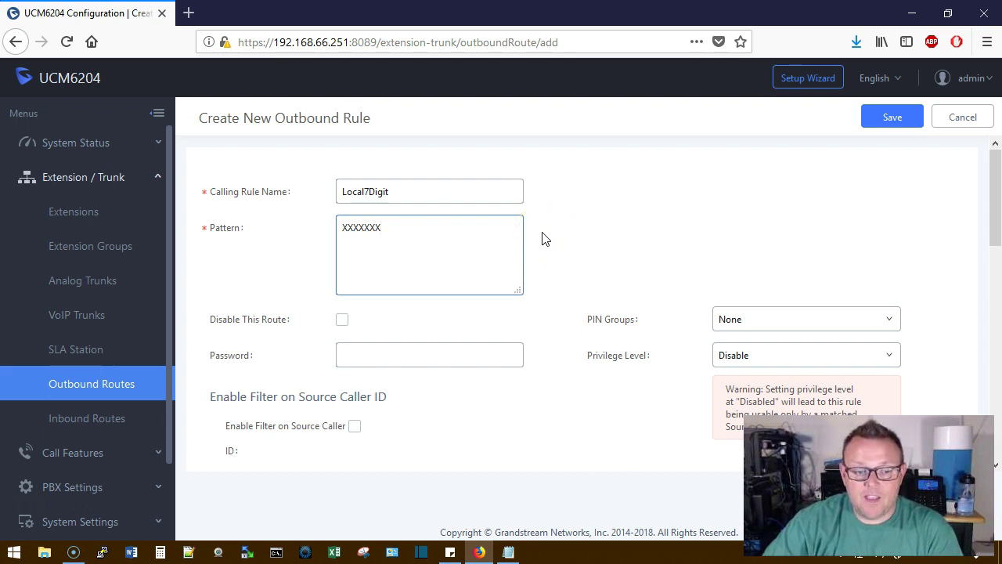
{"action": "scroll", "coordinate": [546, 239], "scroll_direction": "down", "scroll_amount": 2}
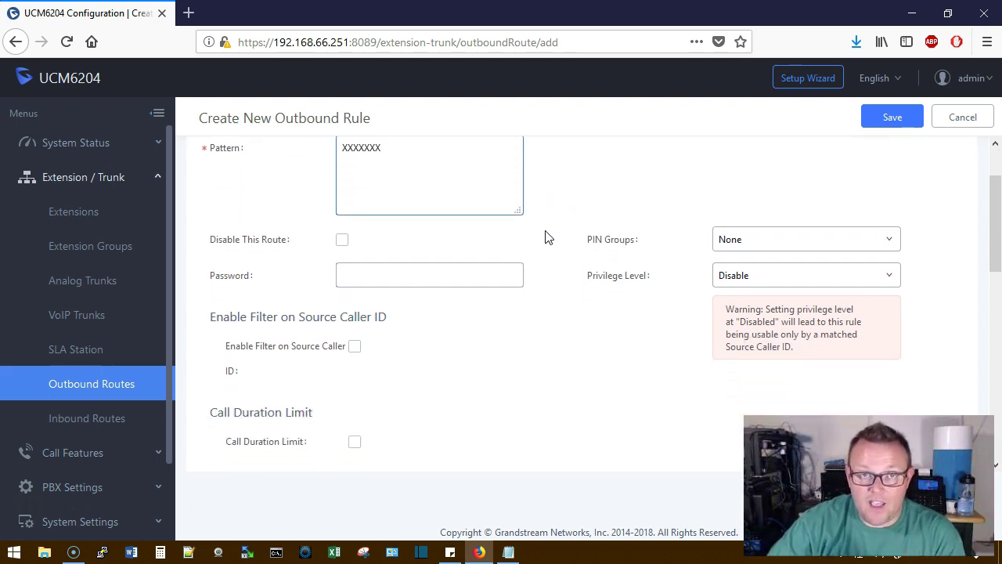
{"action": "scroll", "coordinate": [547, 238], "scroll_direction": "up", "scroll_amount": 2}
{"action": "left_click", "coordinate": [569, 248]}
{"action": "scroll", "coordinate": [569, 248], "scroll_direction": "down", "scroll_amount": 2}
{"action": "left_click", "coordinate": [727, 274]}
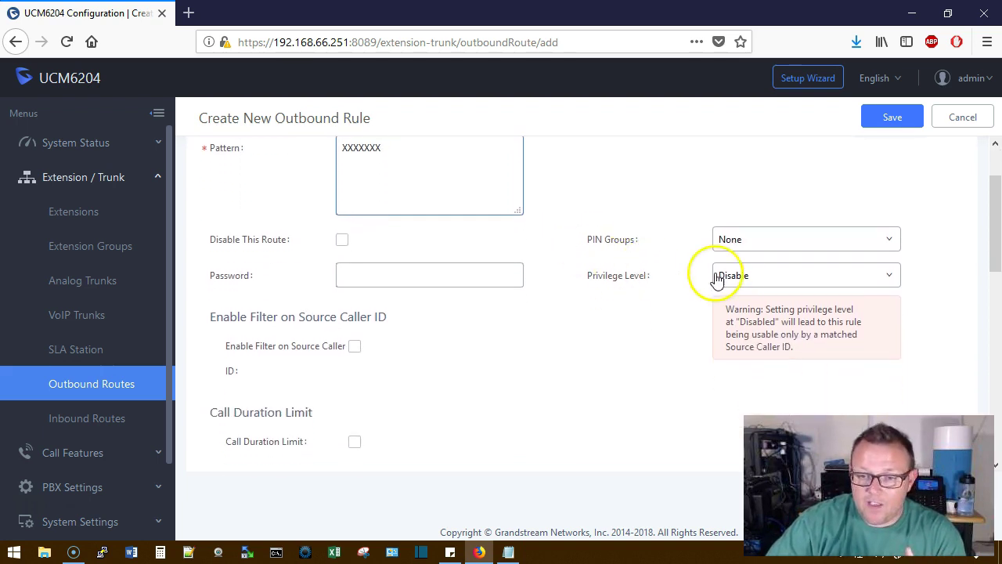
{"action": "left_click", "coordinate": [743, 330]}
{"action": "left_click", "coordinate": [611, 307]}
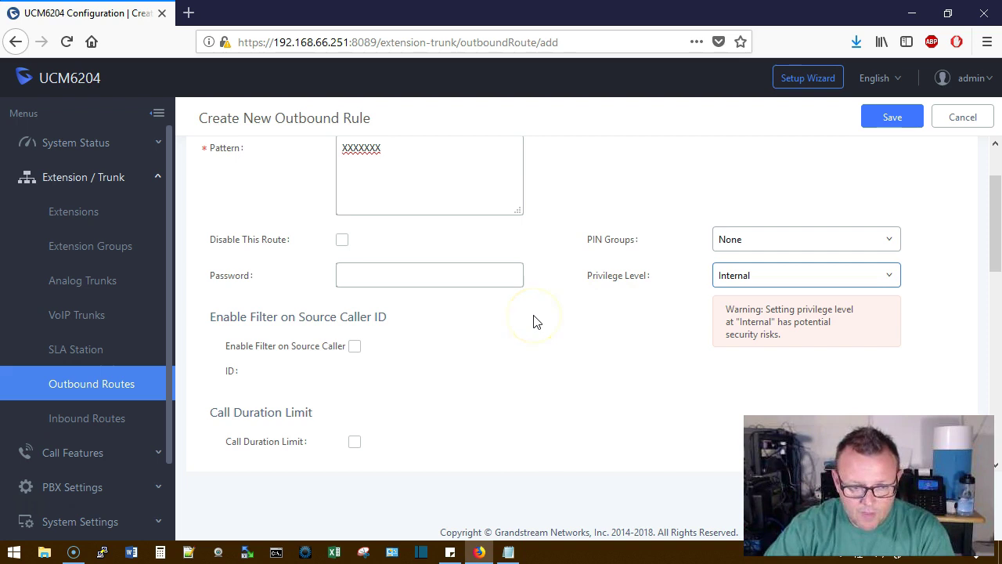
Route the rule via AnalogTrunks -- CopperTrunk and save it, confirming the privilege warning
{"action": "scroll", "coordinate": [536, 321], "scroll_direction": "down", "scroll_amount": 3}
{"action": "scroll", "coordinate": [532, 319], "scroll_direction": "down", "scroll_amount": 2}
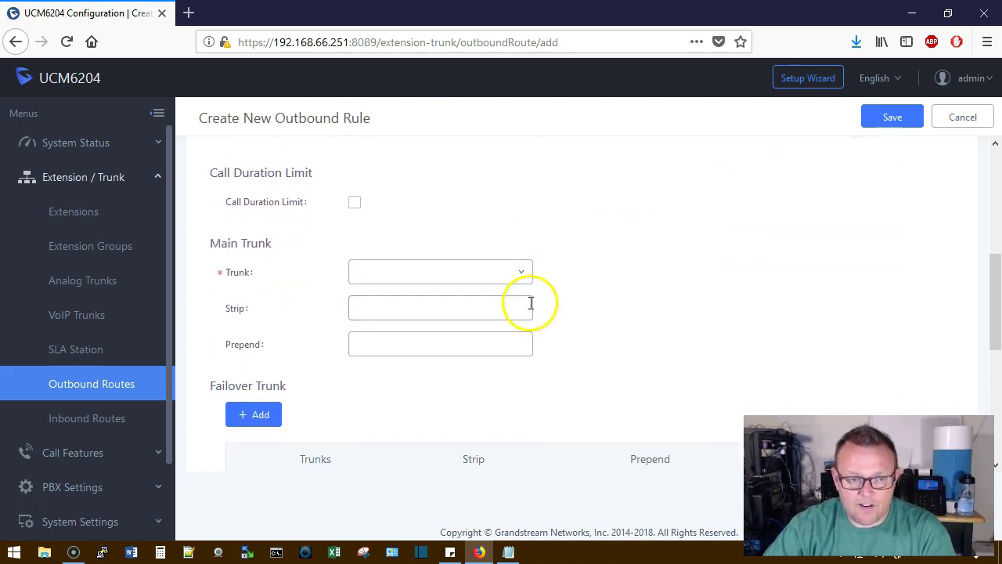
{"action": "scroll", "coordinate": [527, 272], "scroll_direction": "up", "scroll_amount": 3}
{"action": "scroll", "coordinate": [536, 266], "scroll_direction": "up", "scroll_amount": 1}
{"action": "scroll", "coordinate": [563, 270], "scroll_direction": "down", "scroll_amount": 5}
{"action": "left_click", "coordinate": [515, 274]}
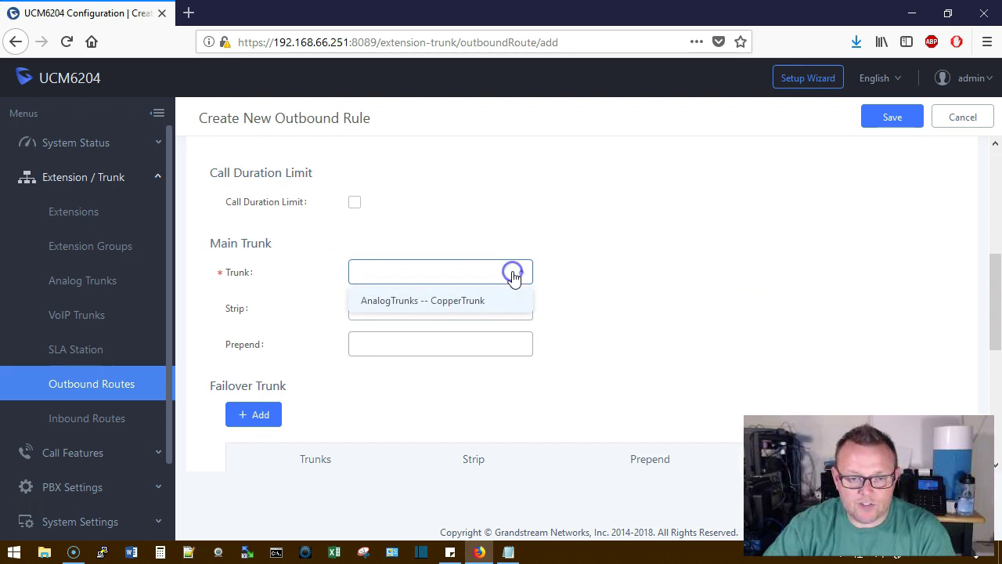
{"action": "left_click", "coordinate": [413, 303]}
{"action": "left_click", "coordinate": [455, 305]}
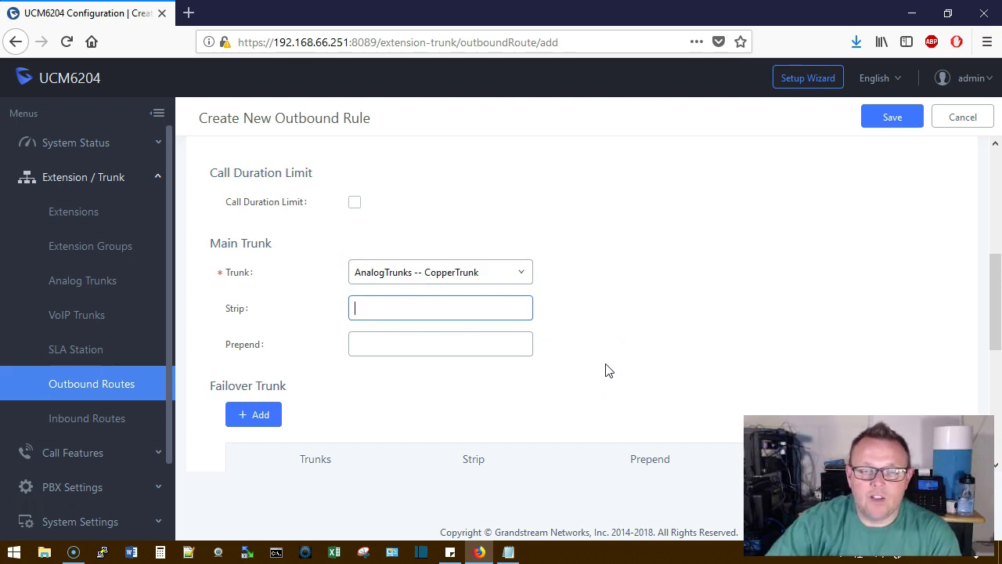
{"action": "scroll", "coordinate": [609, 369], "scroll_direction": "up", "scroll_amount": 5}
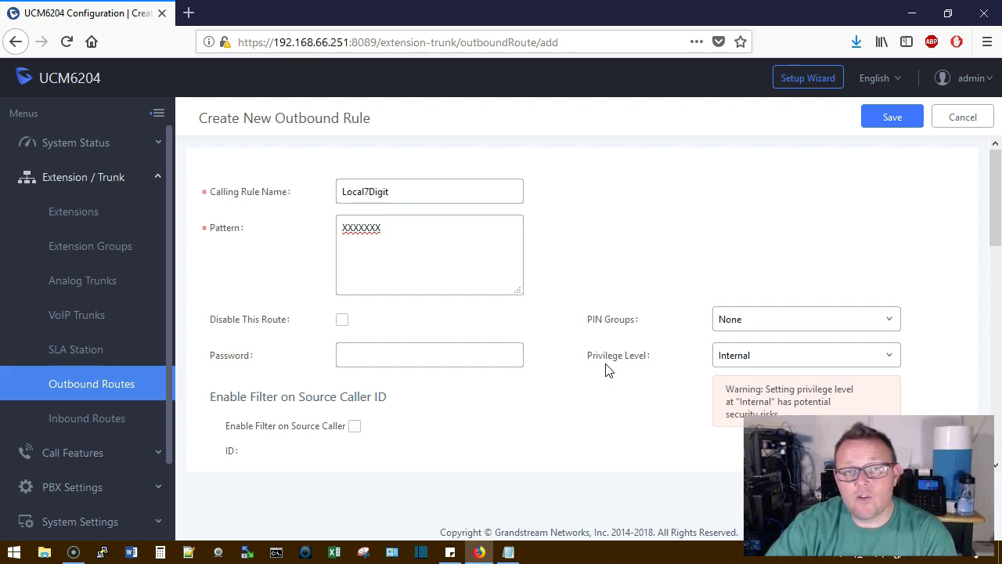
{"action": "left_click", "coordinate": [586, 374]}
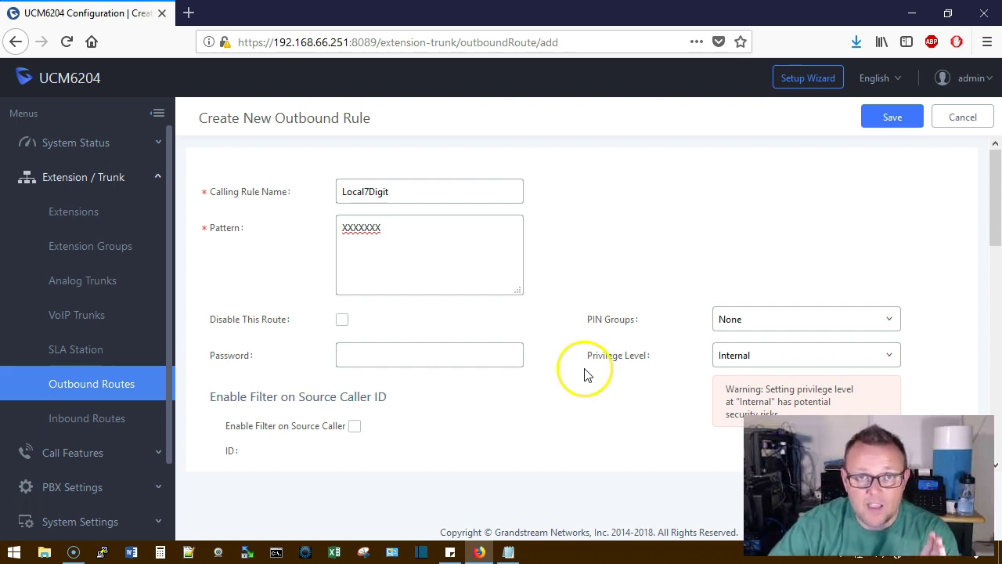
{"action": "left_click", "coordinate": [892, 116]}
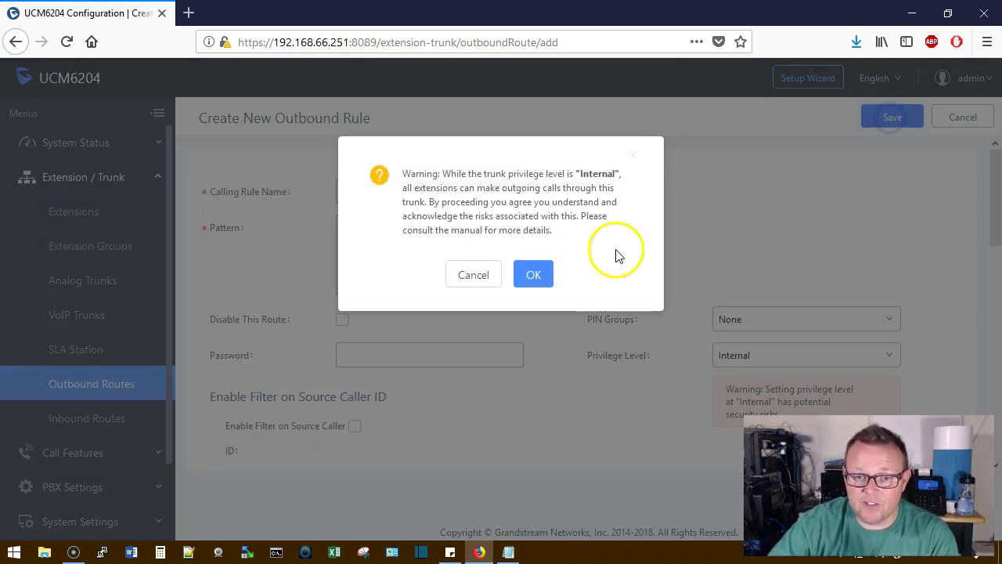
{"action": "left_click", "coordinate": [532, 274]}
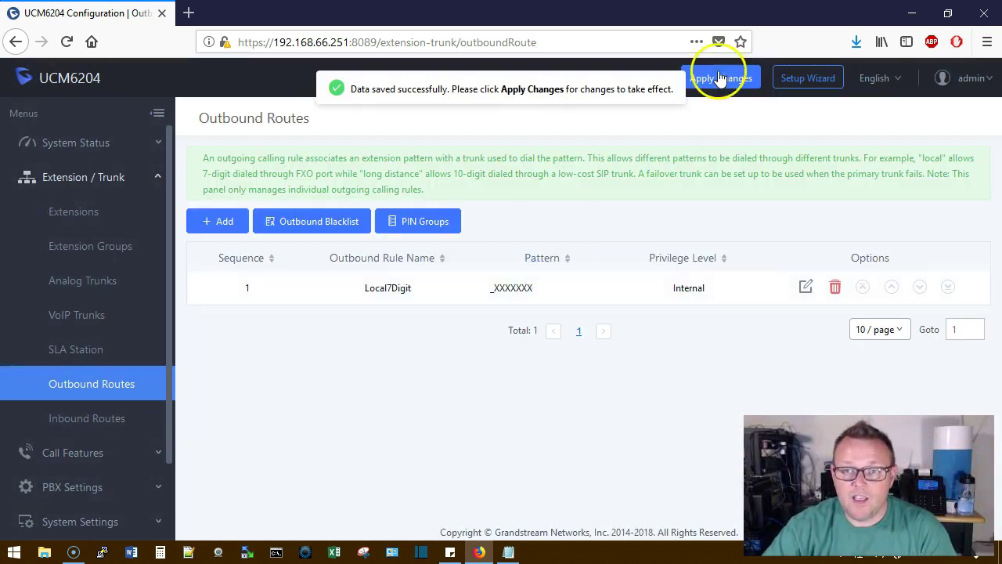
Apply the saved Local7Digit outbound route changes to the PBX
{"action": "left_click", "coordinate": [719, 78]}
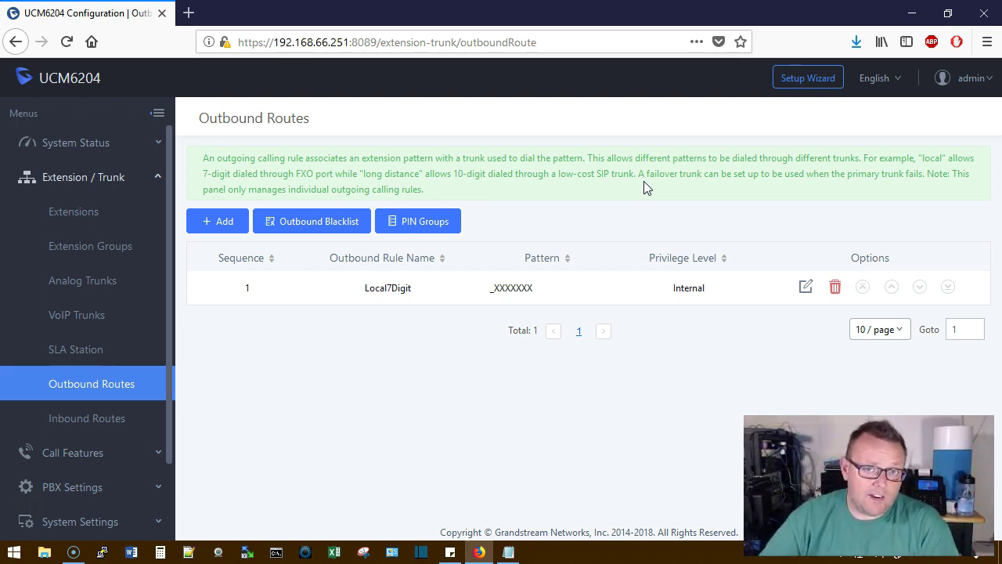
Edit Local7Digit to prepend 309, then save and confirm the privilege warning
{"action": "left_click", "coordinate": [806, 289]}
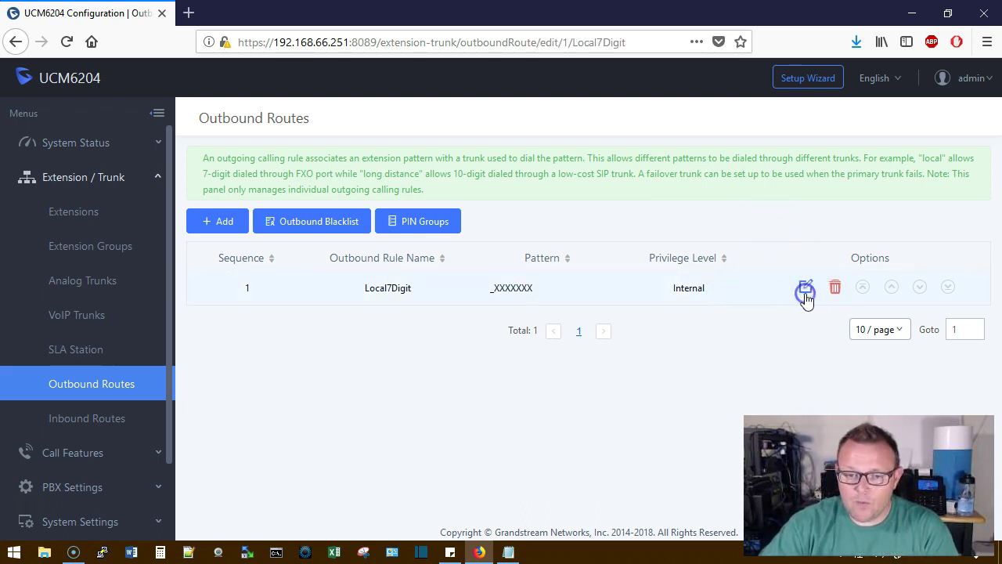
{"action": "scroll", "coordinate": [608, 298], "scroll_direction": "down", "scroll_amount": 3}
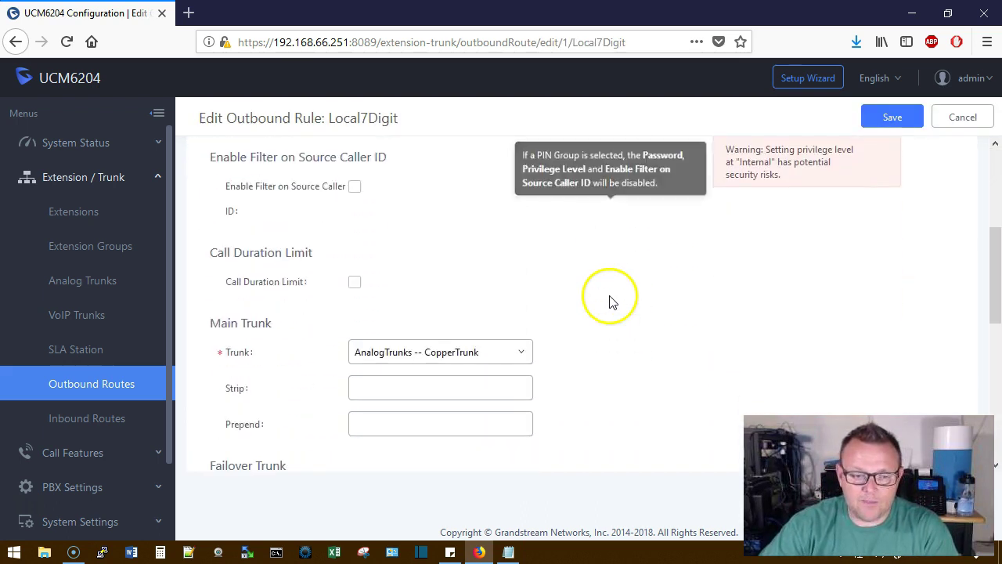
{"action": "scroll", "coordinate": [592, 298], "scroll_direction": "down", "scroll_amount": 3}
{"action": "scroll", "coordinate": [587, 305], "scroll_direction": "up", "scroll_amount": 2}
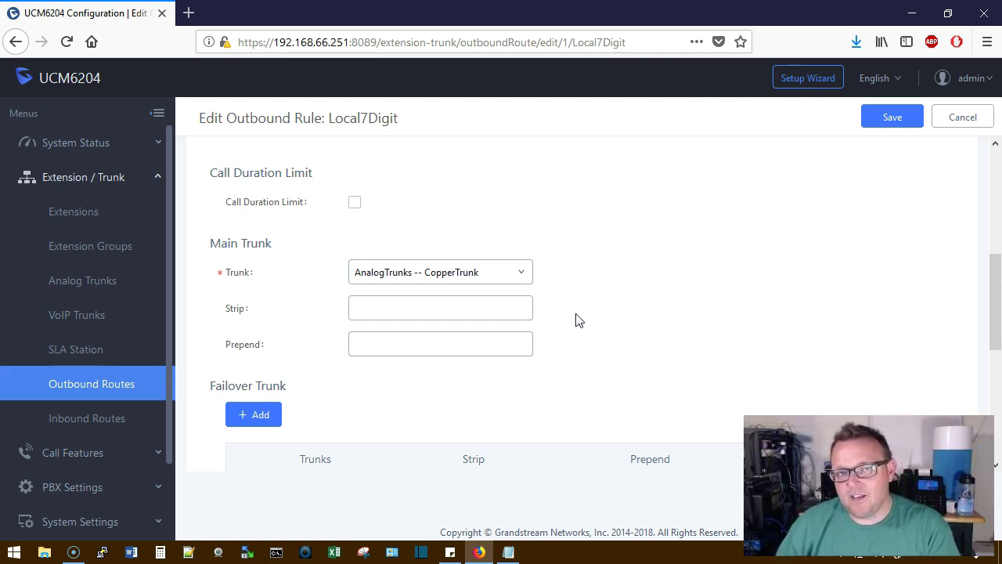
{"action": "left_click", "coordinate": [357, 345]}
{"action": "type", "text": "30"}
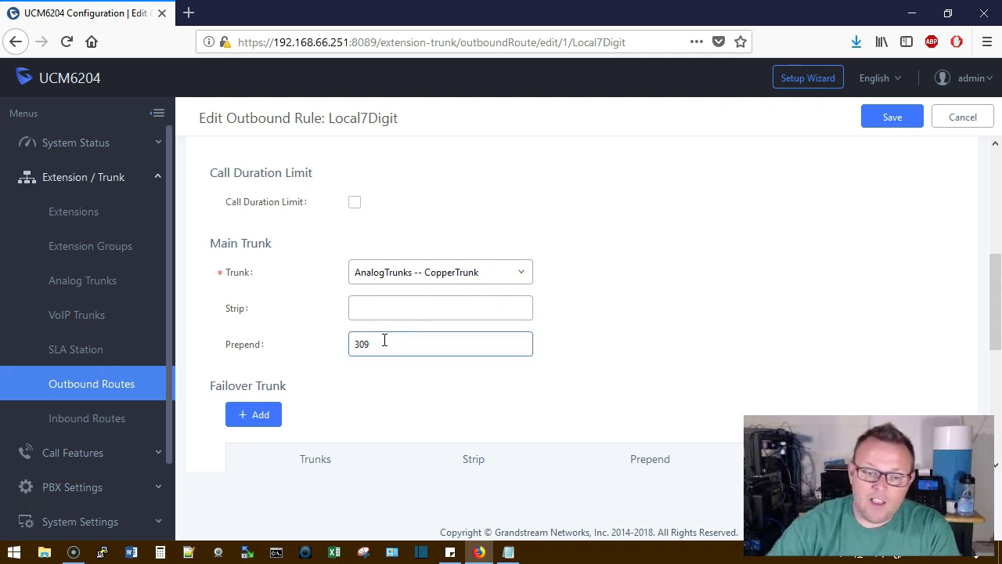
{"action": "type", "text": "9"}
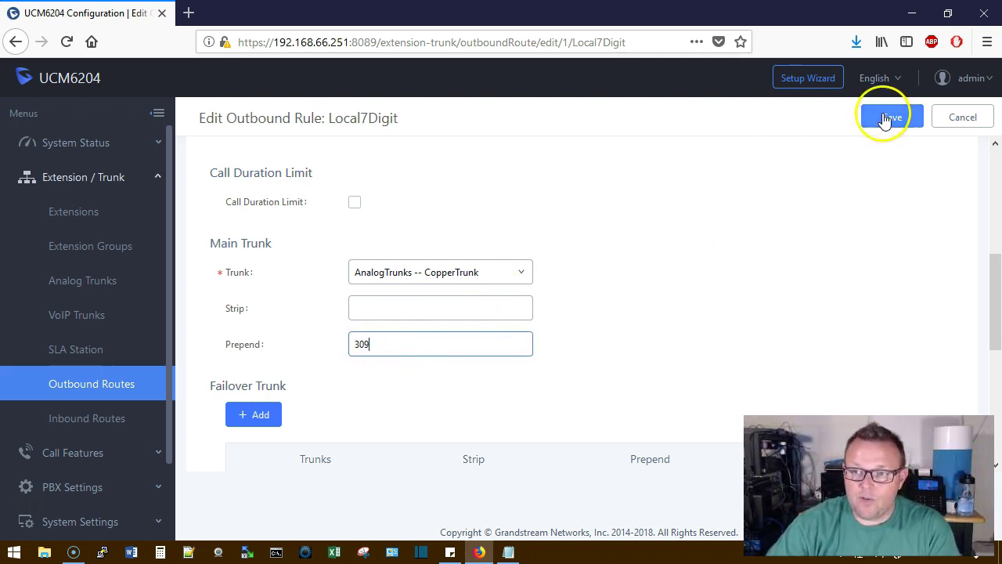
{"action": "left_click", "coordinate": [885, 116]}
{"action": "left_click", "coordinate": [539, 278]}
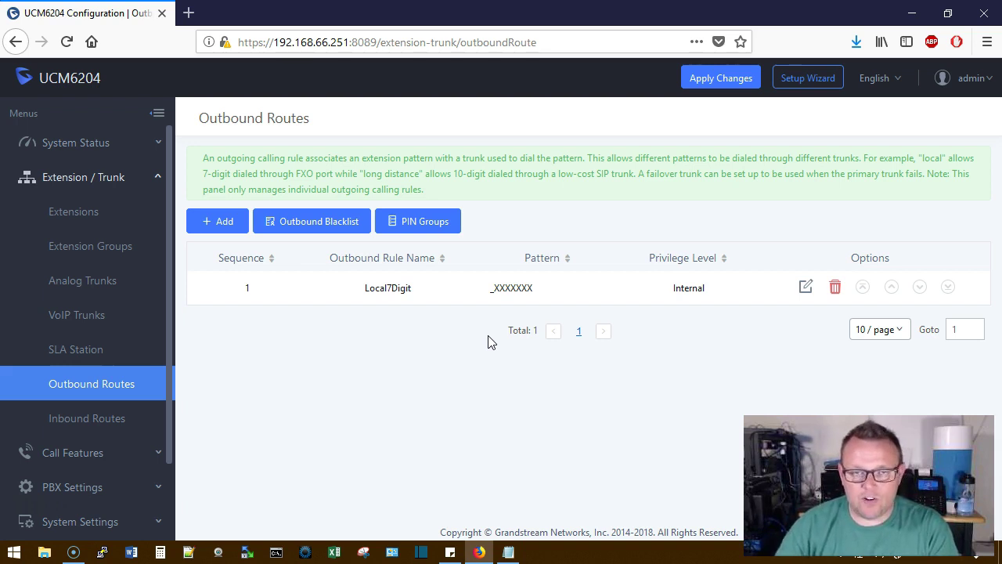
Add the line 'XXXXXXX - 4460048' to the dial-pattern notes
{"action": "left_click", "coordinate": [509, 551]}
{"action": "left_click_drag", "start_coordinate": [643, 190], "coordinate": [514, 173]}
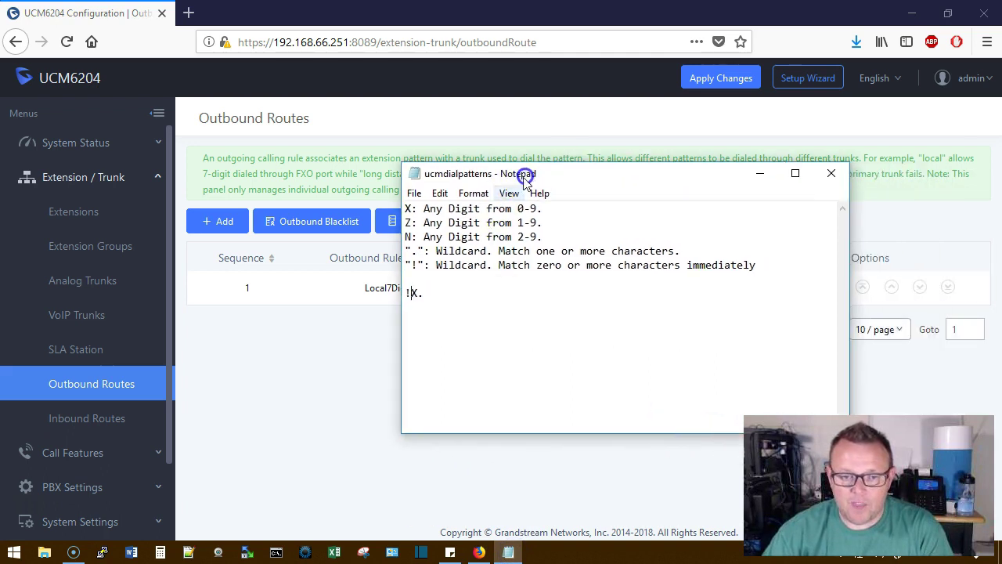
{"action": "left_click", "coordinate": [461, 294]}
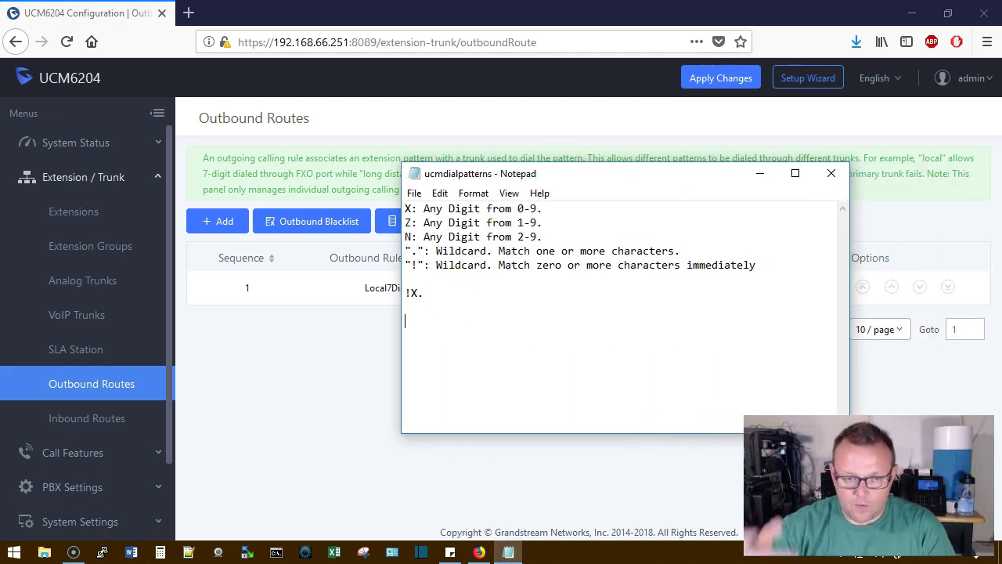
{"action": "left_click_drag", "start_coordinate": [542, 179], "coordinate": [546, 314]}
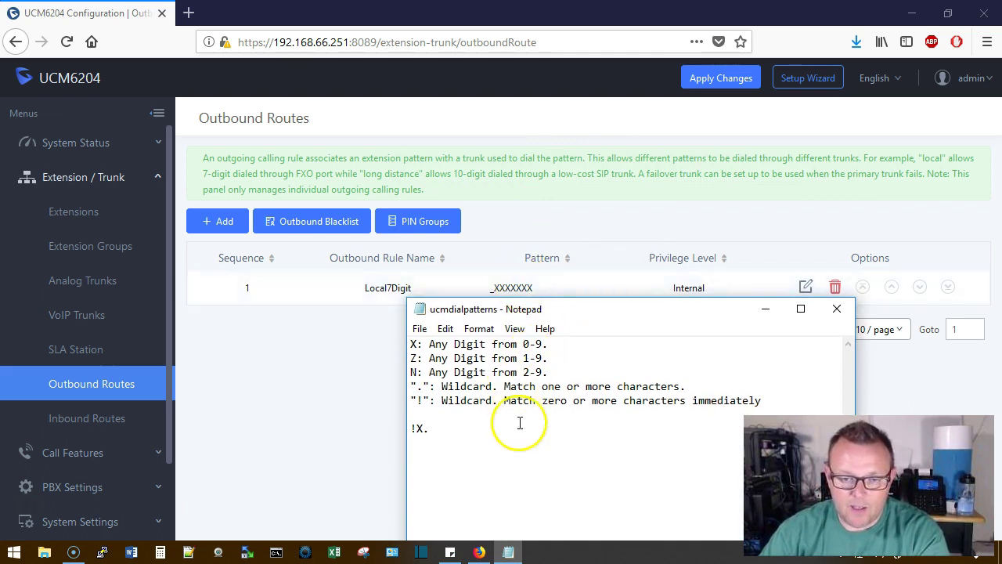
{"action": "type", "text": "XXX"}
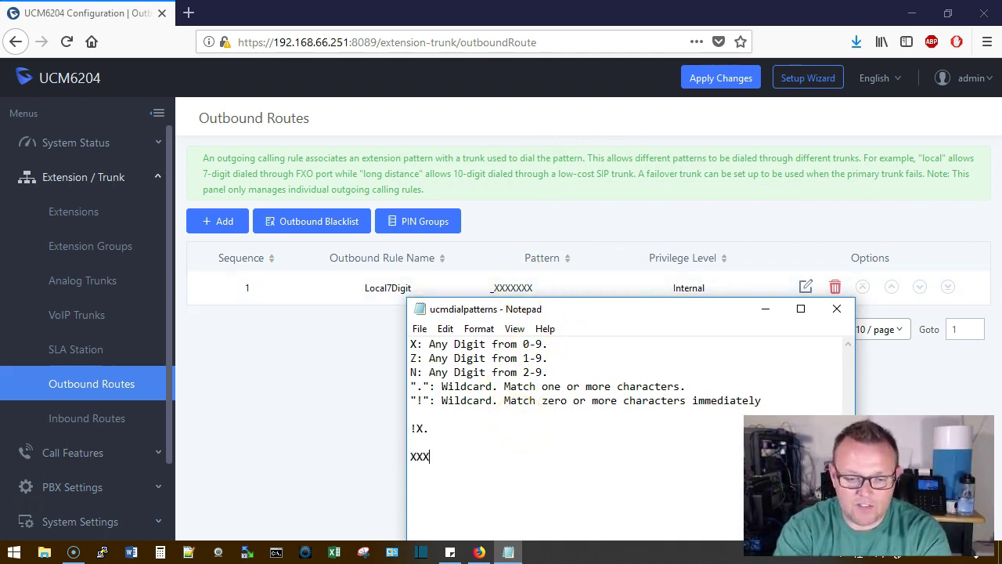
{"action": "type", "text": "XXXX "}
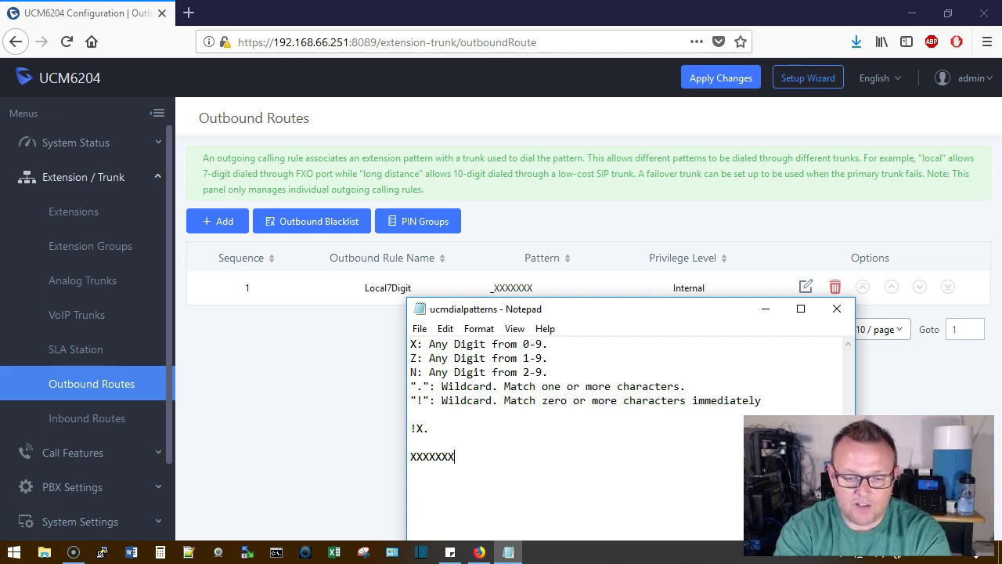
{"action": "type", "text": "- 4460048"}
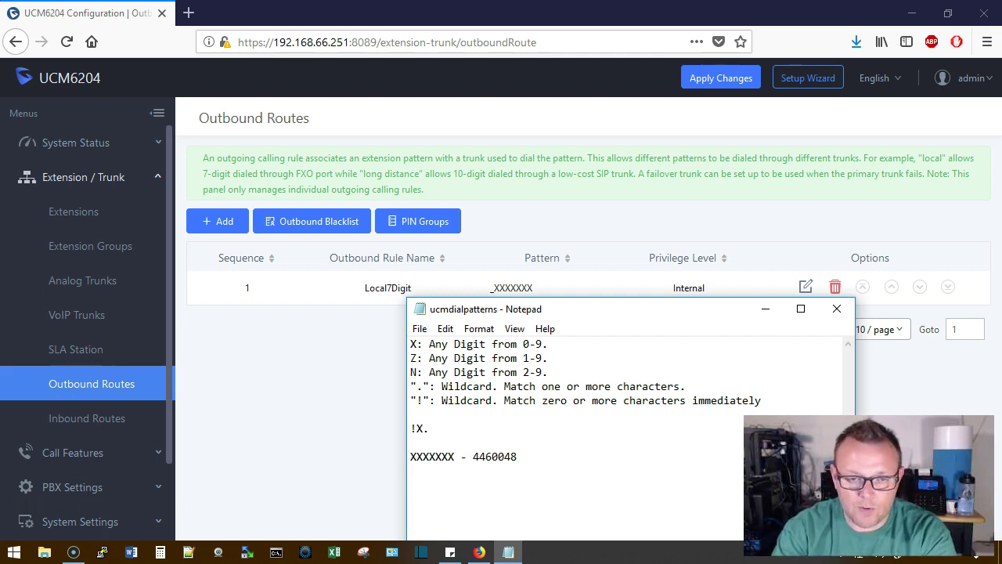
{"action": "type", "text": "309"}
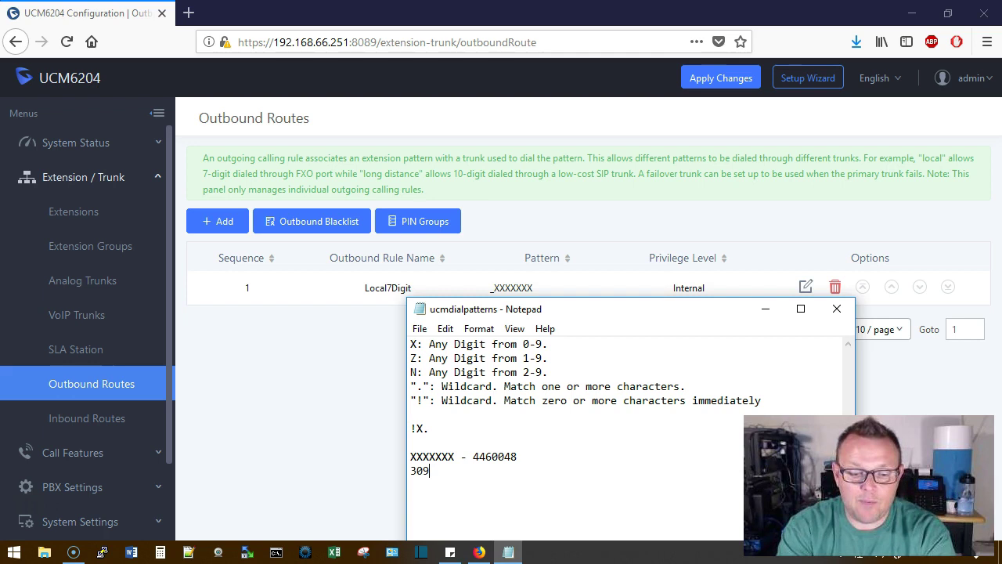
{"action": "type", "text": "XXXXX"}
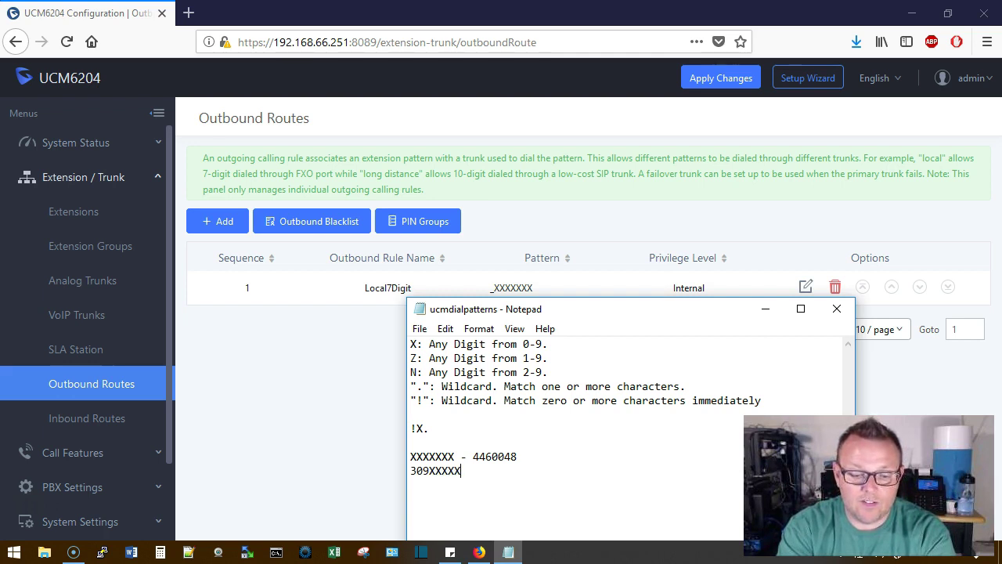
{"action": "type", "text": "XX"}
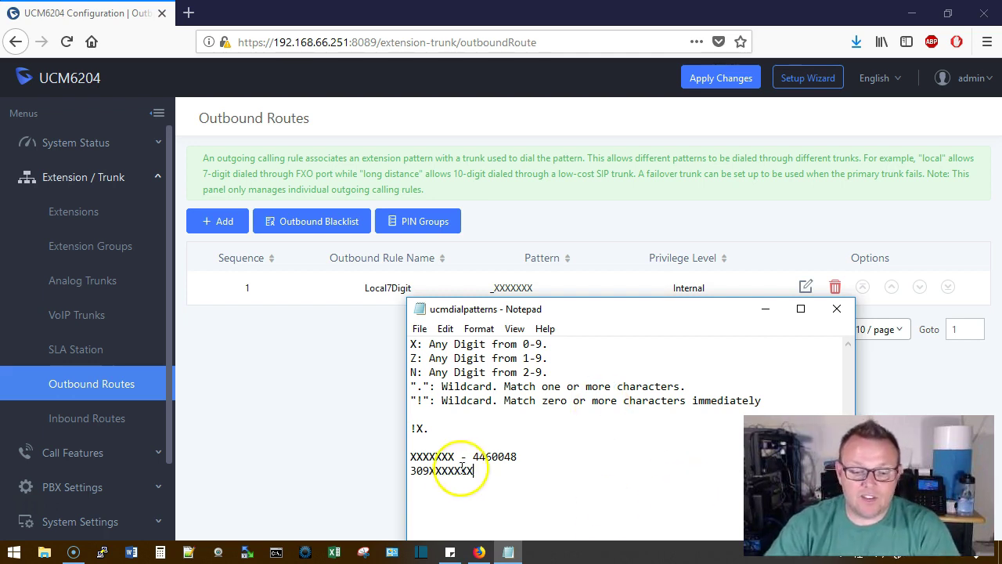
{"action": "left_click_drag", "start_coordinate": [410, 471], "coordinate": [465, 470]}
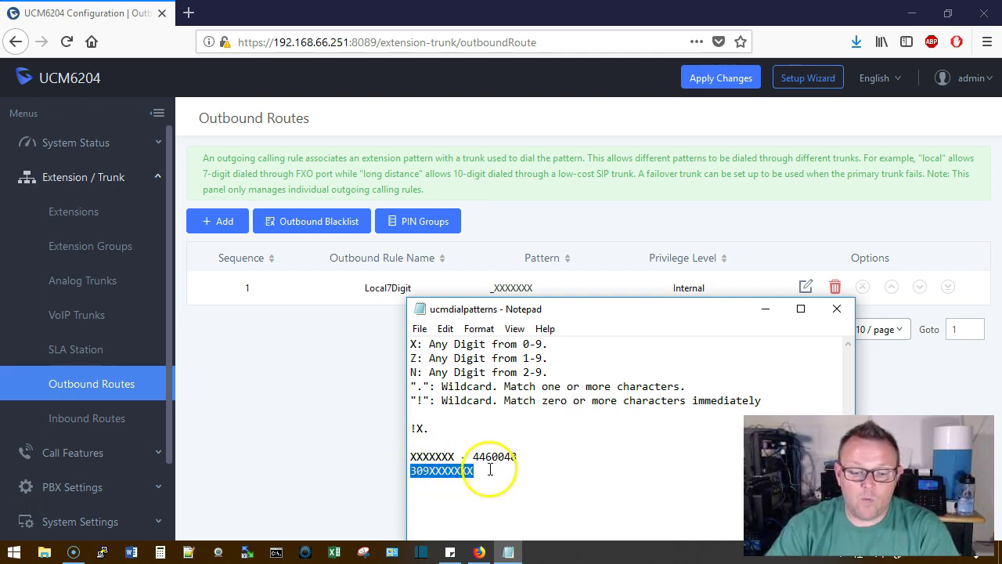
{"action": "left_click", "coordinate": [489, 470]}
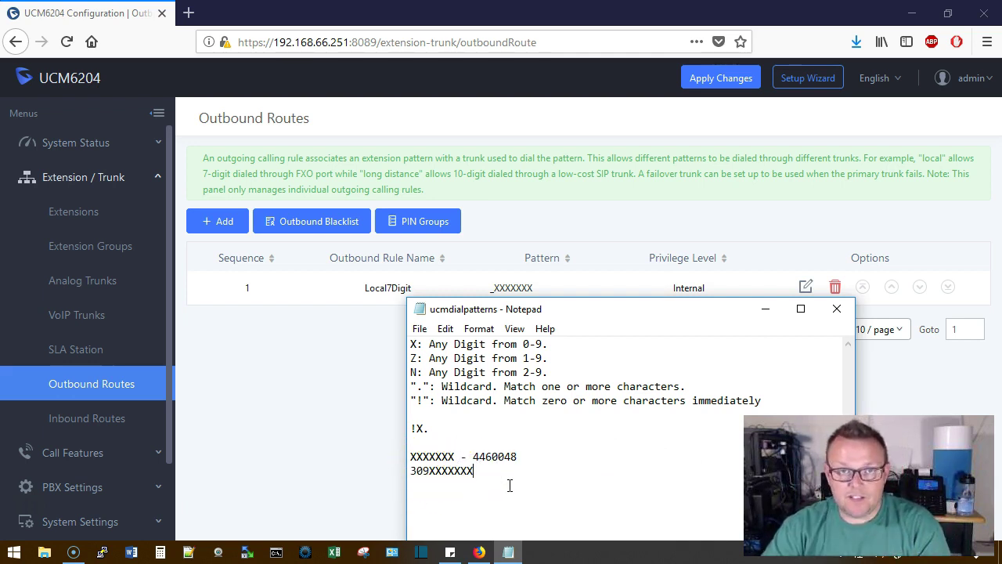
{"action": "left_click", "coordinate": [499, 473]}
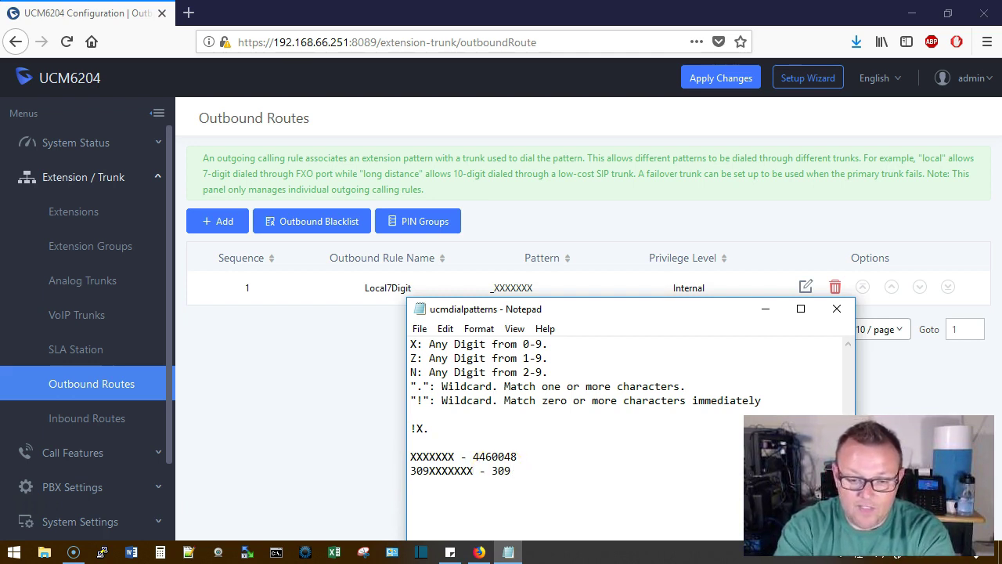
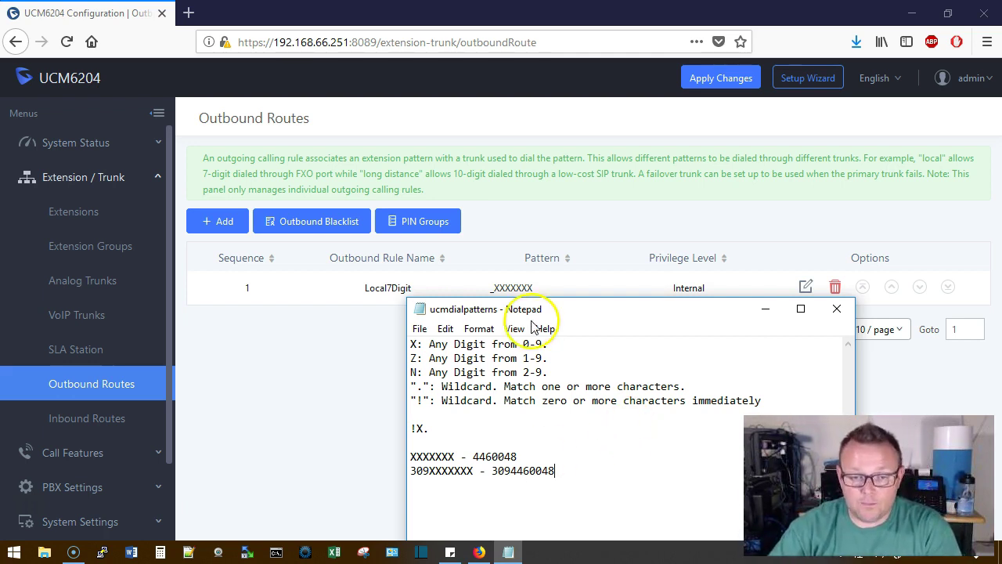
{"action": "left_click_drag", "start_coordinate": [534, 313], "coordinate": [493, 231]}
{"action": "left_click", "coordinate": [379, 245]}
{"action": "left_click", "coordinate": [391, 263]}
{"action": "left_click", "coordinate": [319, 333]}
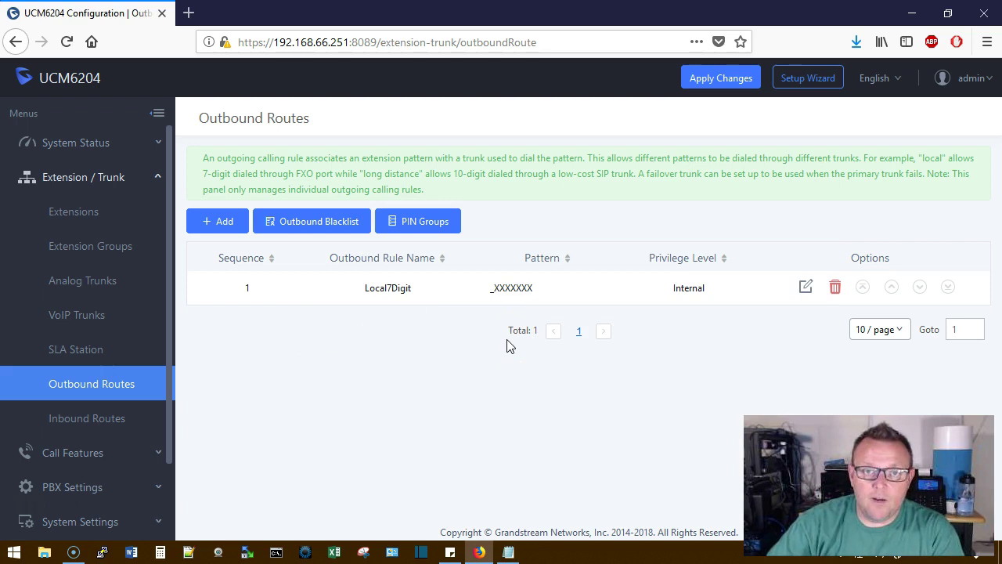
Start a new outbound rule named LongDistance with pattern 9XXXXXXXXXX
{"action": "left_click", "coordinate": [562, 320]}
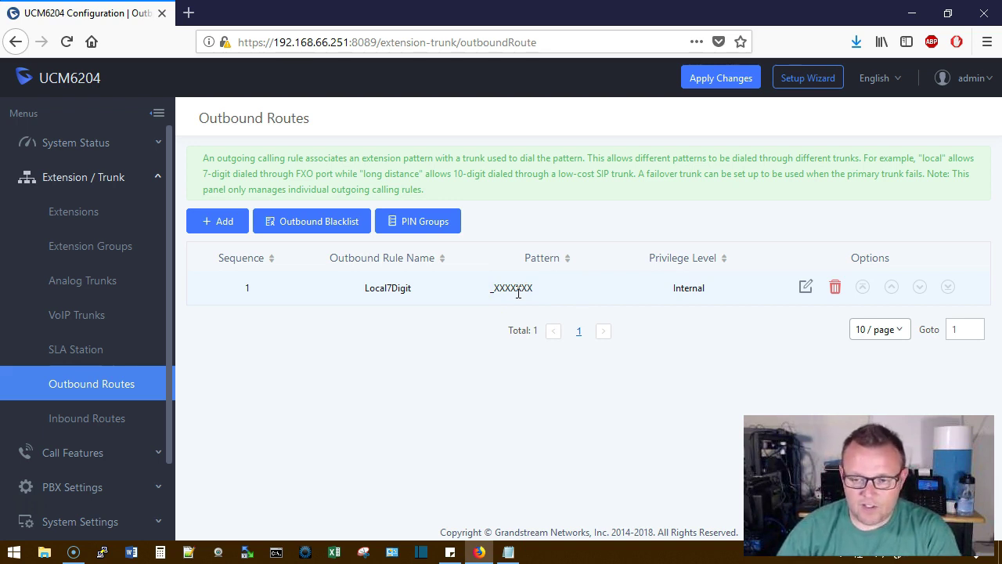
{"action": "left_click", "coordinate": [218, 225]}
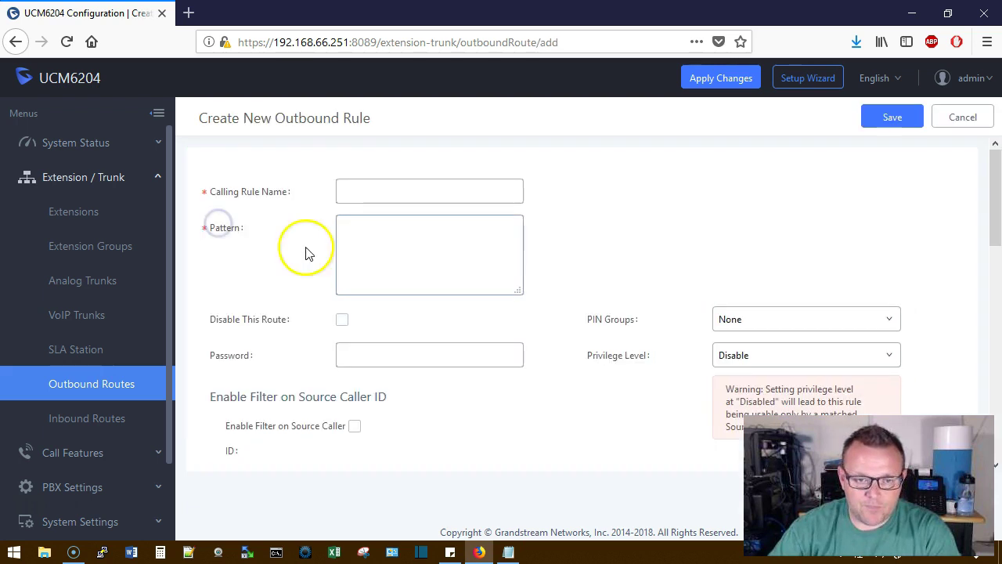
{"action": "left_click", "coordinate": [394, 190]}
{"action": "type", "text": "LongDistance"}
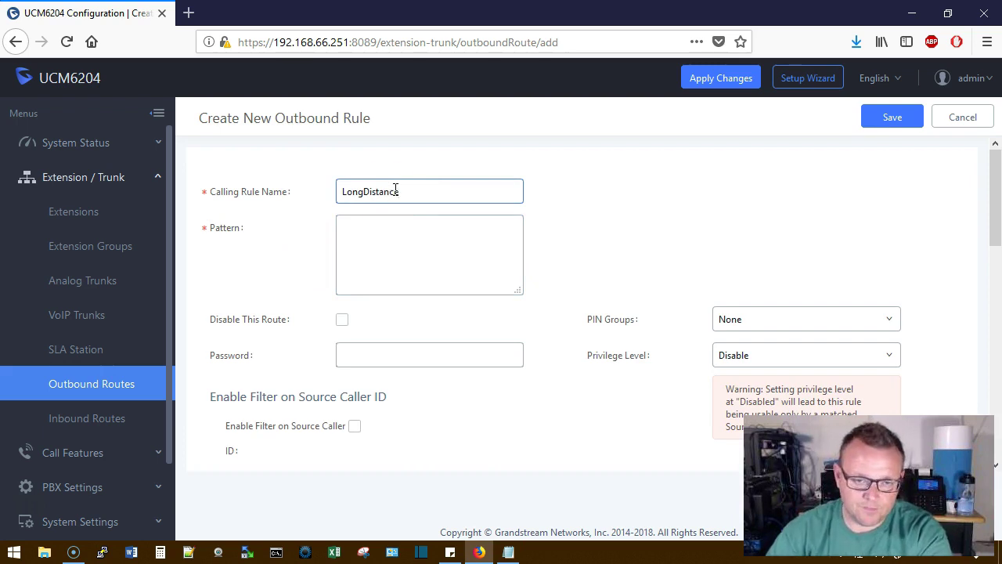
{"action": "left_click", "coordinate": [395, 227]}
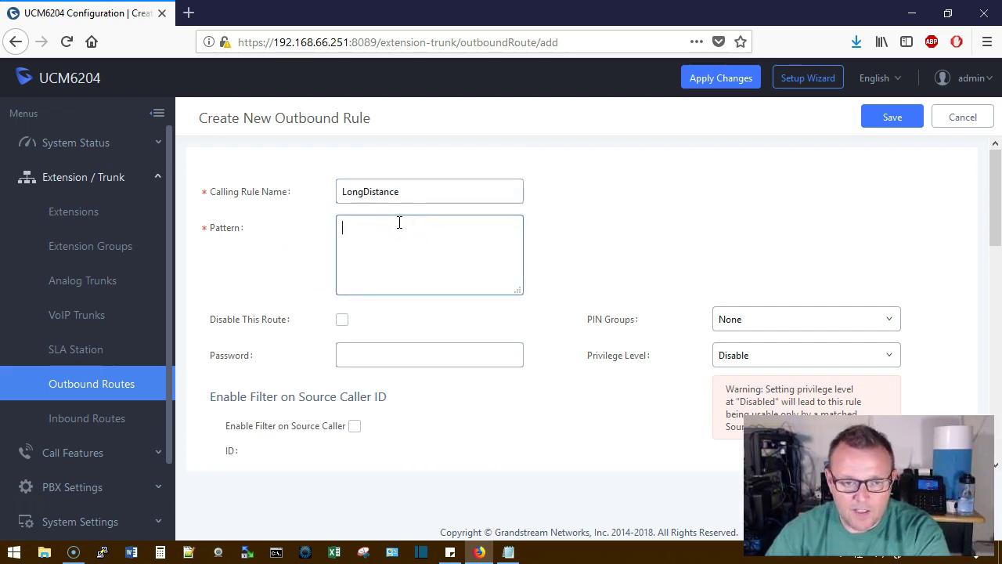
{"action": "left_click", "coordinate": [508, 551]}
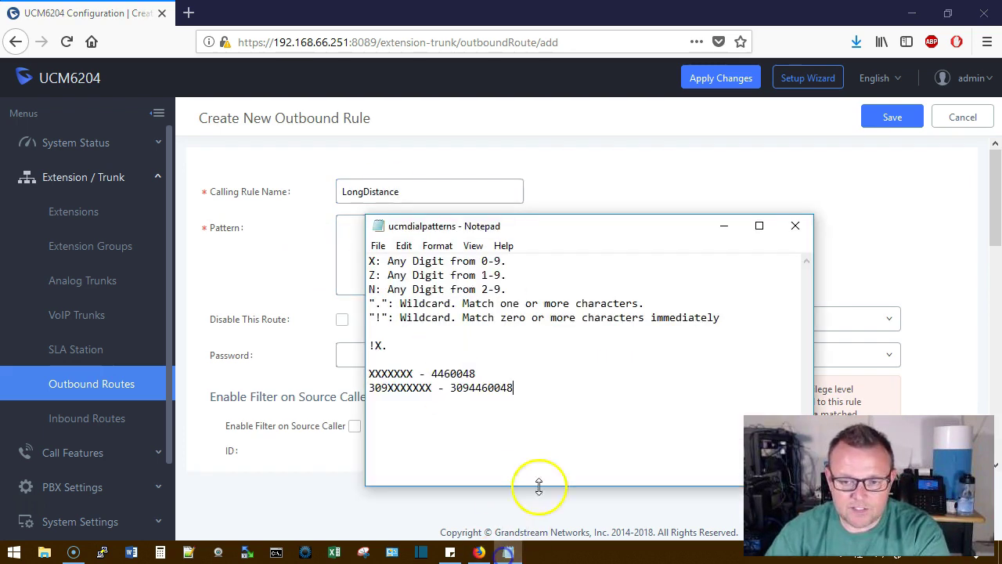
{"action": "left_click_drag", "start_coordinate": [458, 228], "coordinate": [633, 194]}
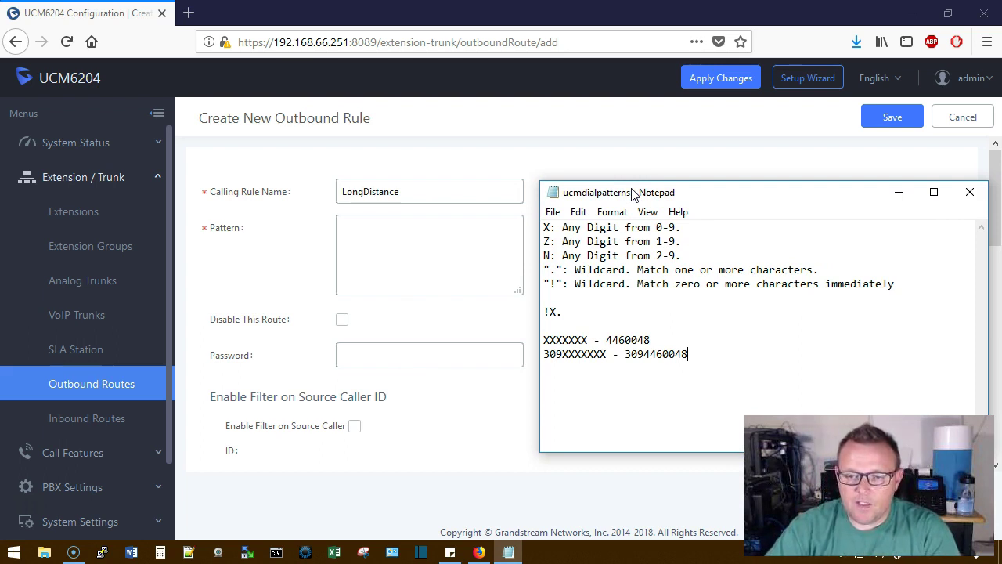
{"action": "left_click", "coordinate": [403, 227]}
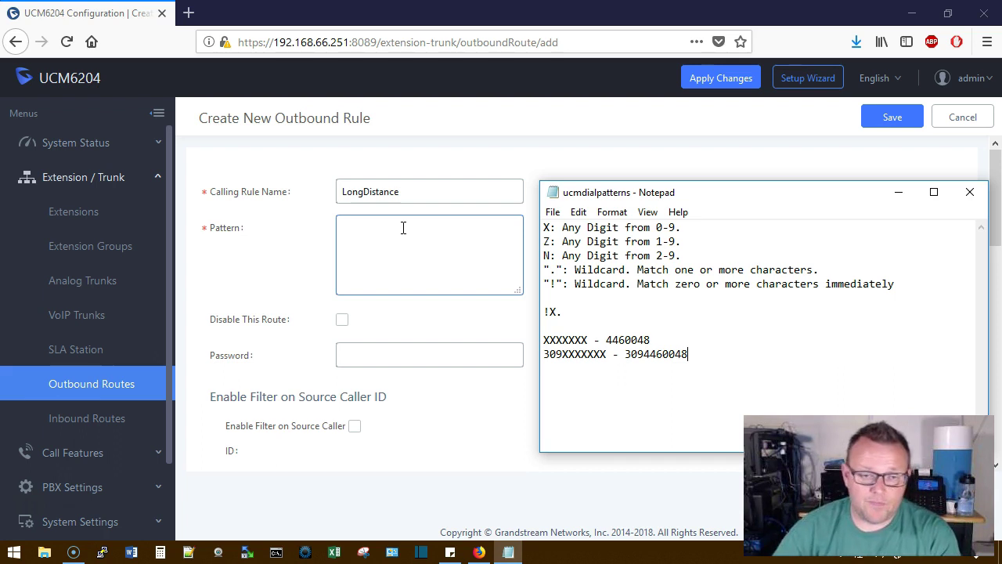
{"action": "left_click", "coordinate": [403, 228]}
{"action": "type", "text": "9"}
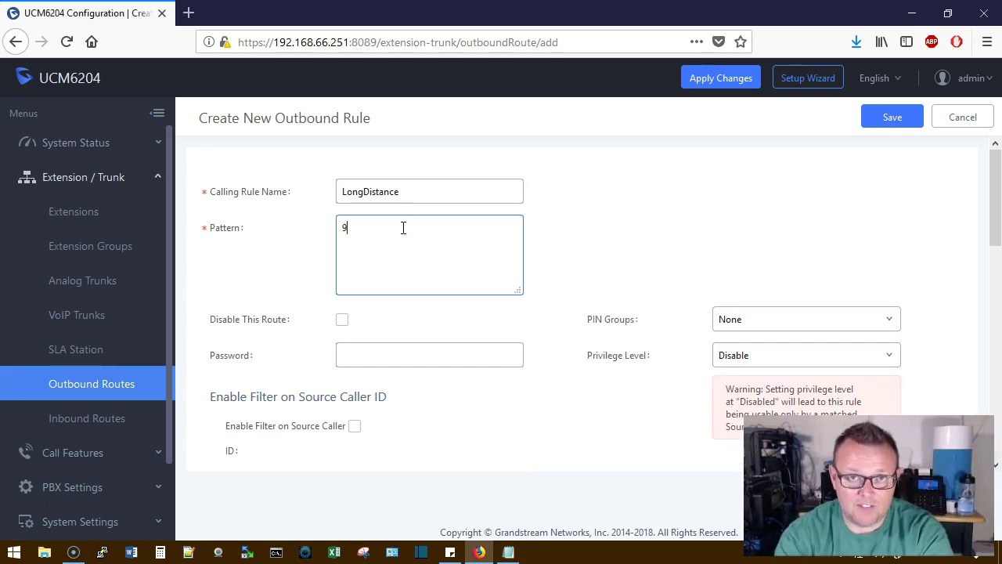
{"action": "type", "text": "XXXXXXXXXX"}
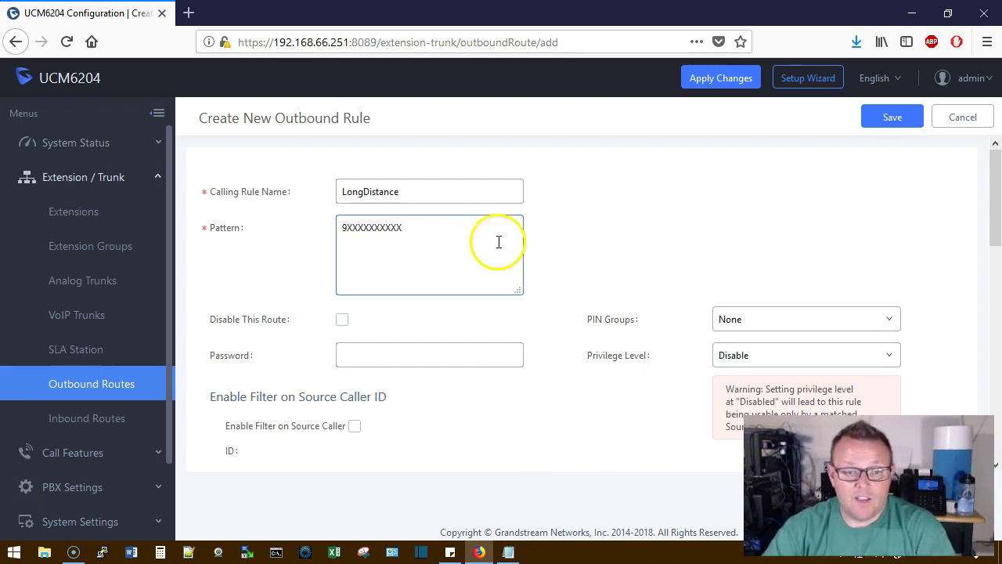
Route LongDistance via AnalogTrunks -- CopperTrunk stripping 1 digit, and save it
{"action": "scroll", "coordinate": [576, 268], "scroll_direction": "down", "scroll_amount": 2}
{"action": "scroll", "coordinate": [575, 278], "scroll_direction": "down", "scroll_amount": 2}
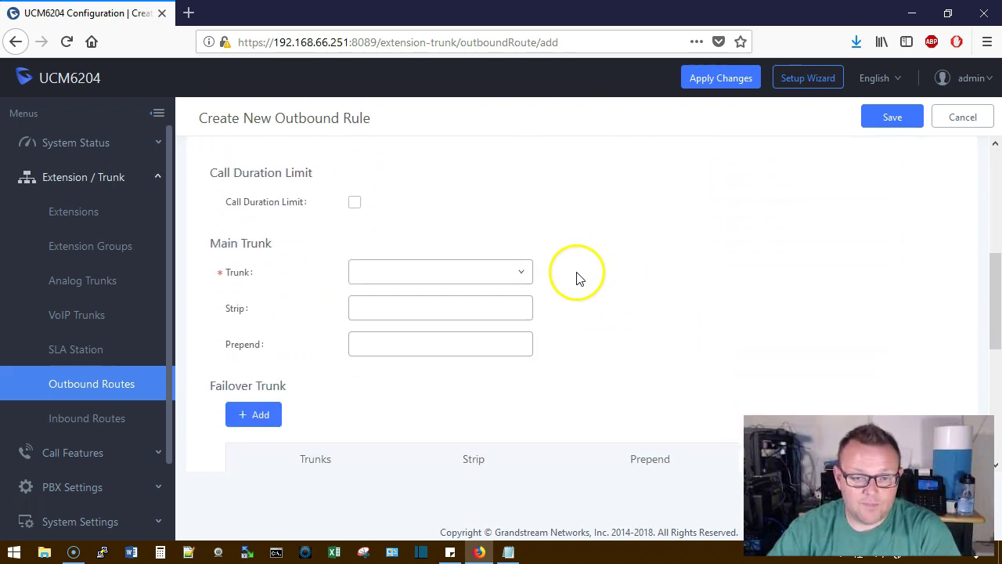
{"action": "left_click", "coordinate": [519, 273]}
{"action": "left_click", "coordinate": [472, 305]}
{"action": "left_click", "coordinate": [438, 310]}
{"action": "type", "text": "1"}
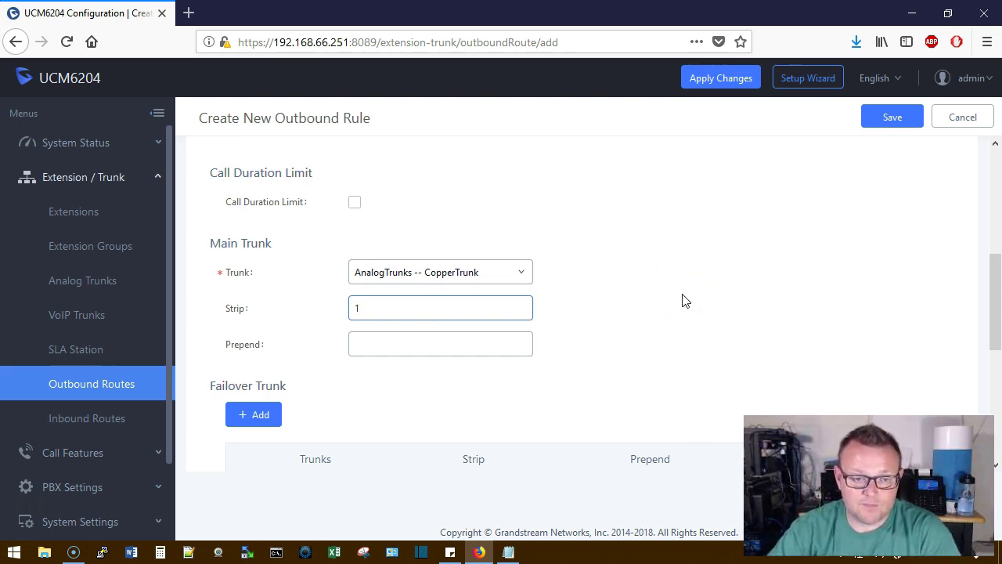
{"action": "left_click", "coordinate": [871, 126]}
{"action": "left_click", "coordinate": [525, 272]}
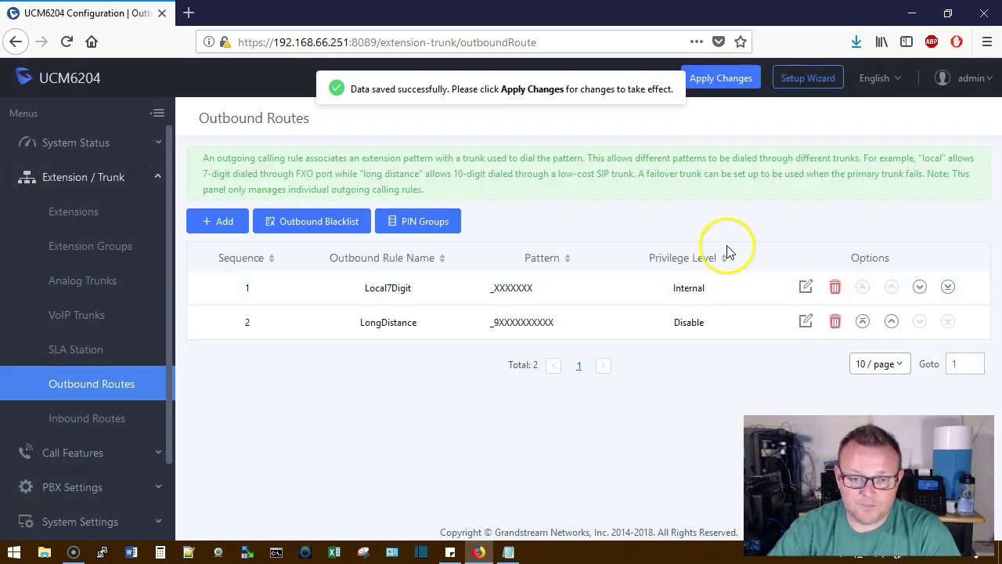
Apply the outbound route changes, then highlight the ten digit placeholders in LongDistance's pattern
{"action": "left_click", "coordinate": [721, 78]}
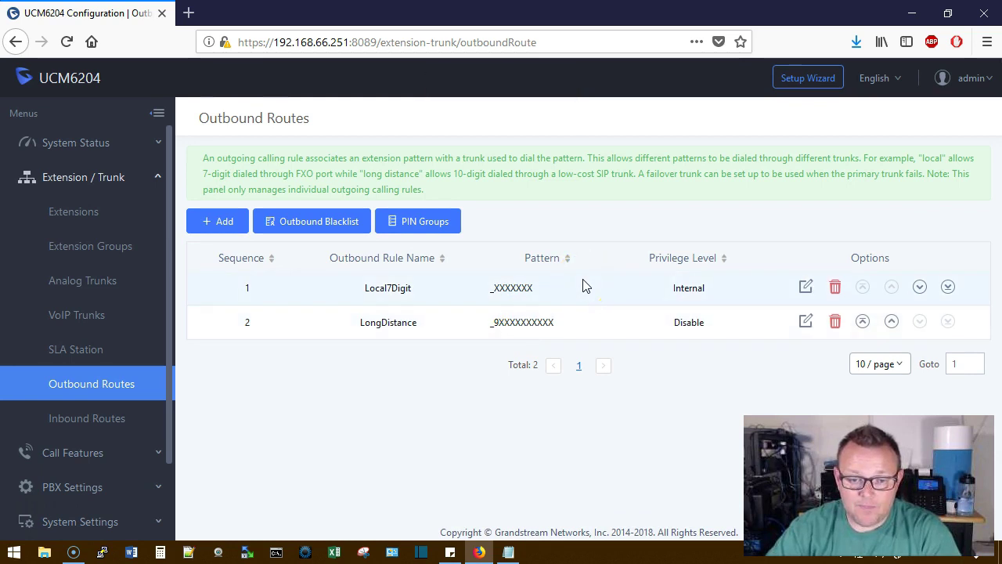
{"action": "left_click", "coordinate": [494, 327]}
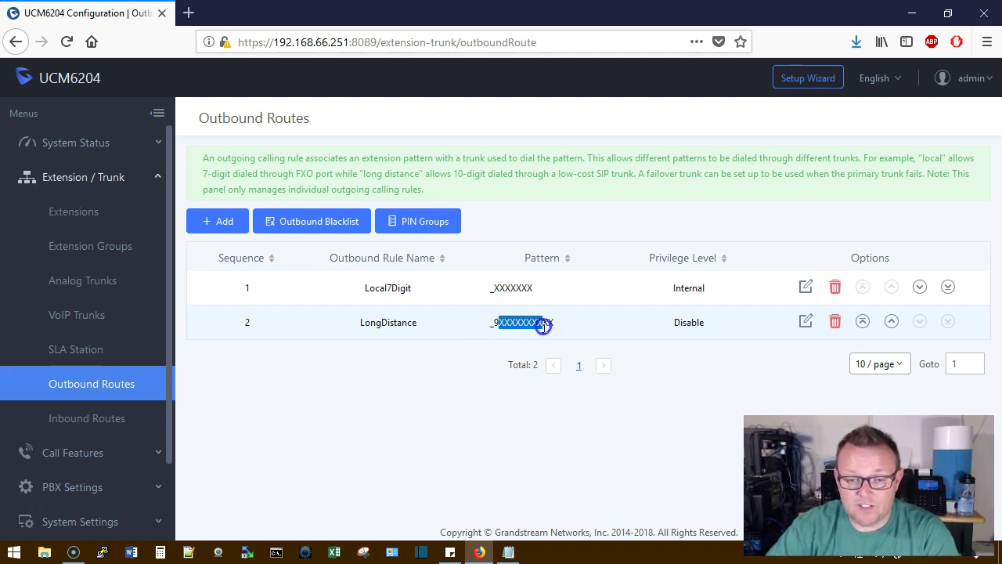
{"action": "left_click_drag", "start_coordinate": [546, 326], "coordinate": [556, 324]}
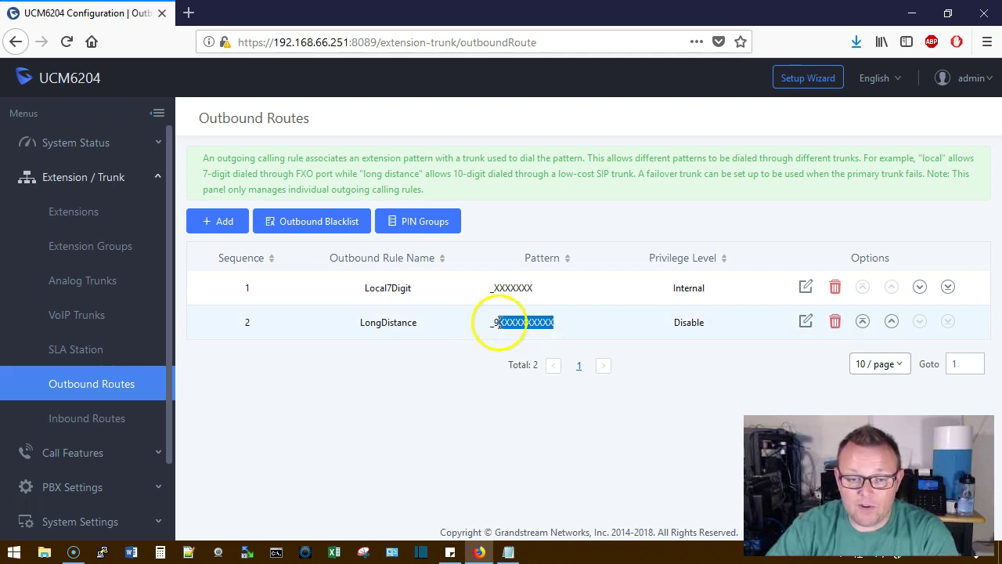
{"action": "left_click", "coordinate": [454, 357]}
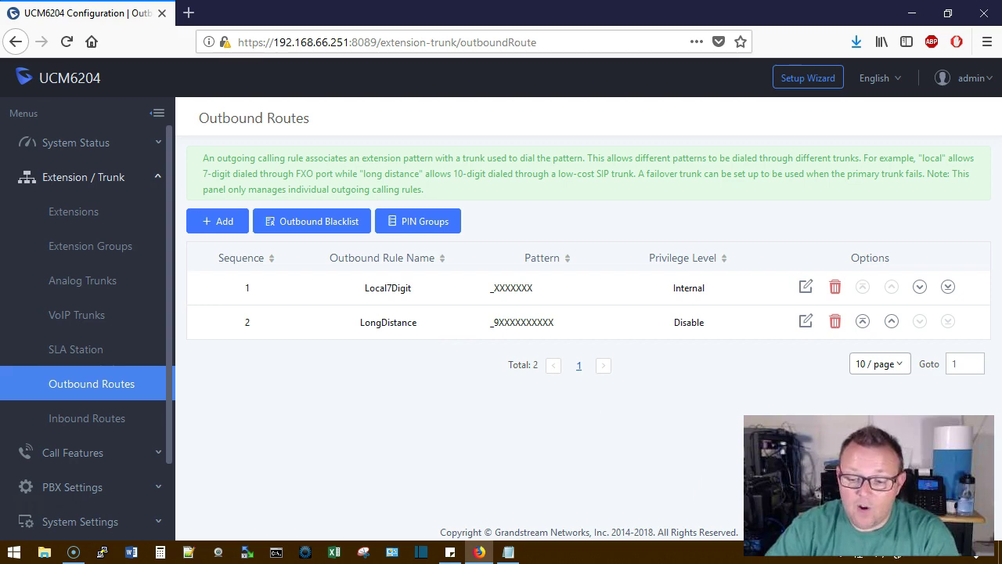